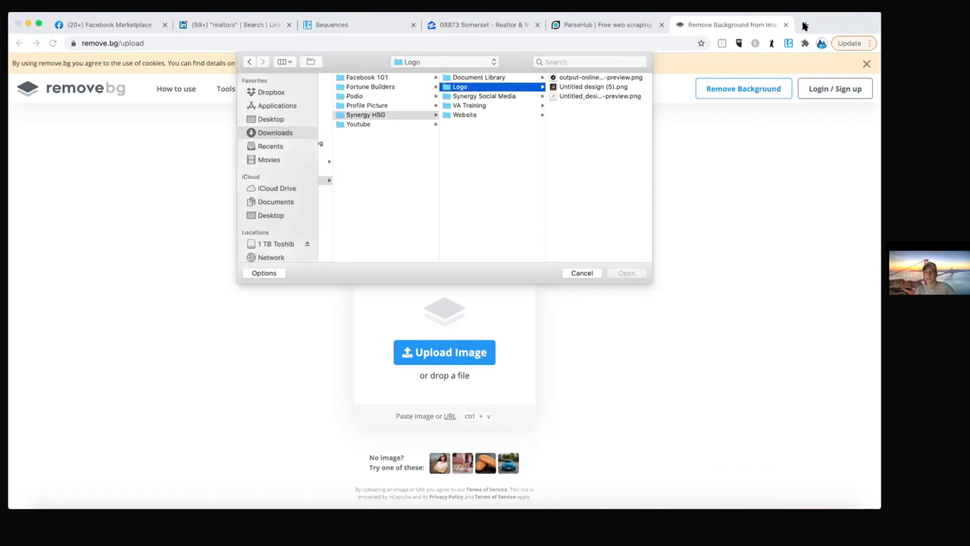
Step: Cancel the image upload and open canva.com in a new browser tab
left_click(582, 274)
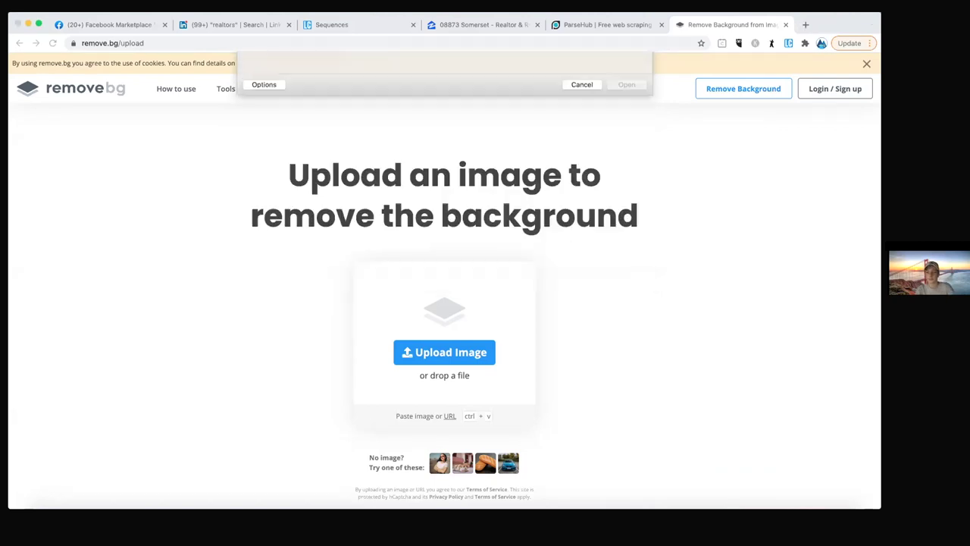
left_click(805, 26)
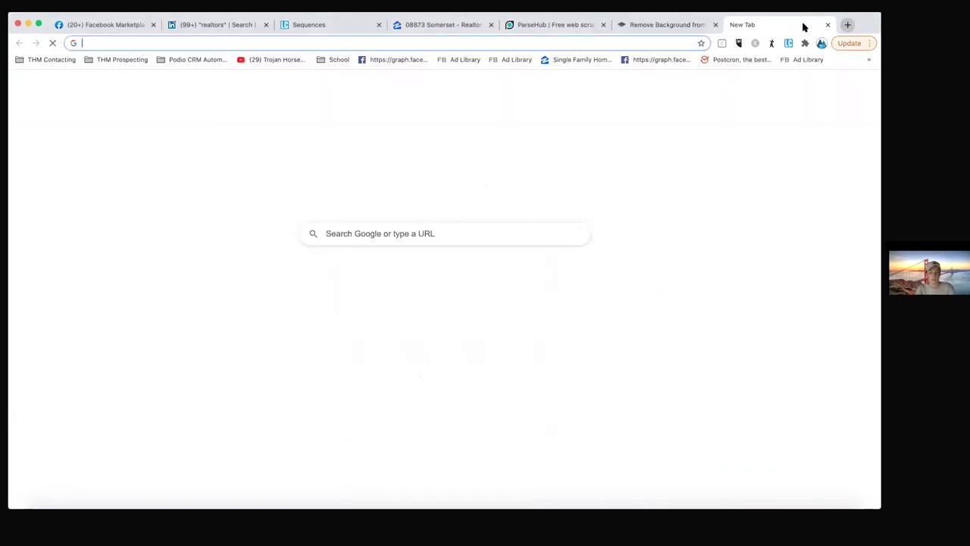
type("canva.com")
key("Return")
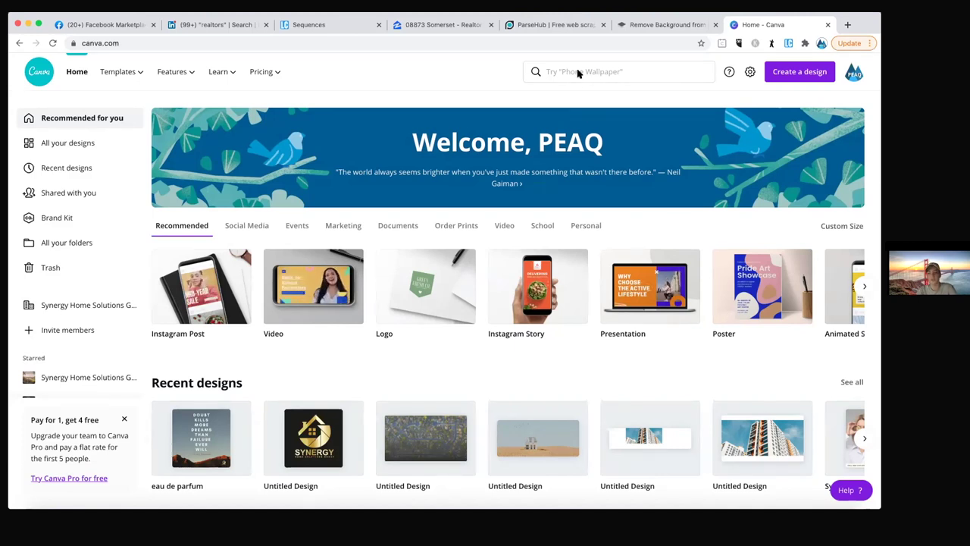
Step: Create a new blank design in the Instagram Post format
left_click(788, 76)
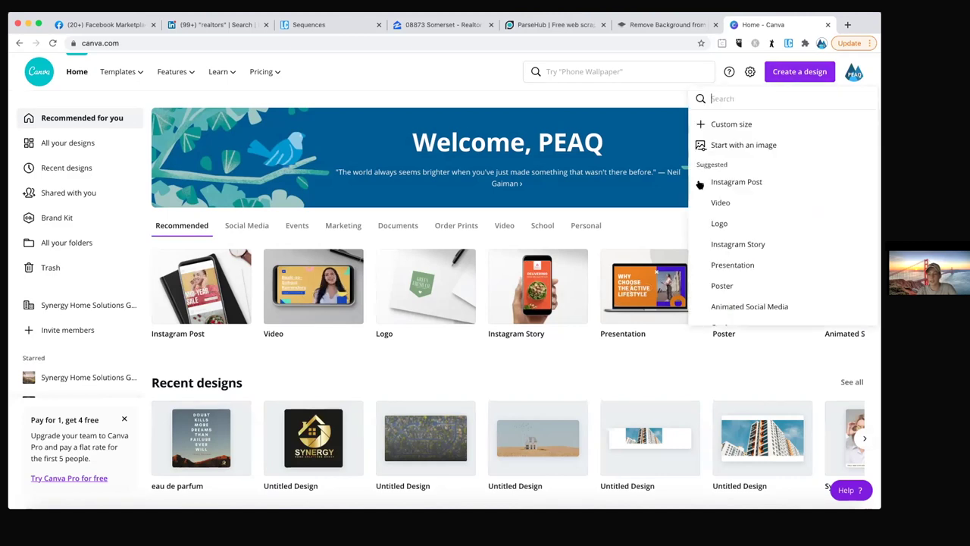
left_click(793, 77)
left_click(793, 76)
left_click(727, 179)
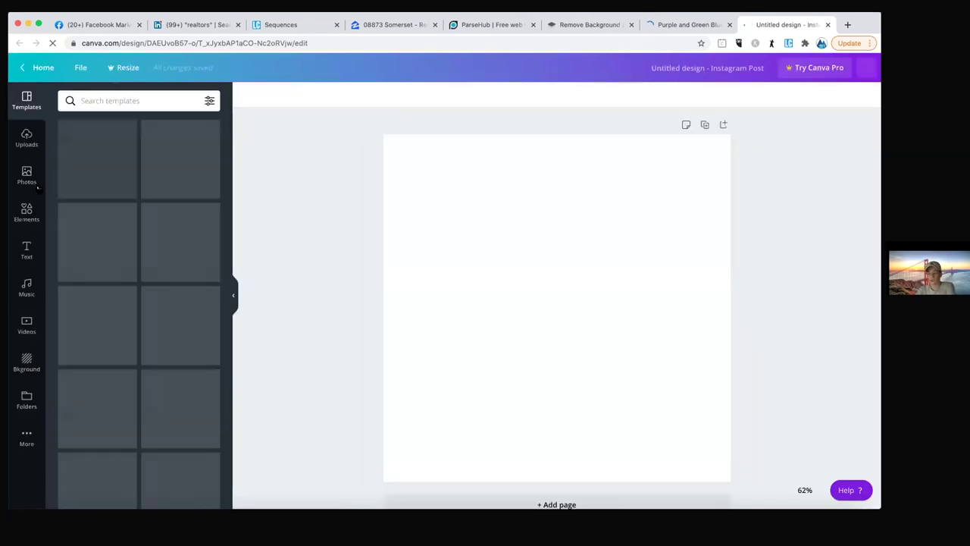
Step: Apply the recently used "dreams don't work unless you do" template and delete its background and texts to empty the page
left_click(86, 188)
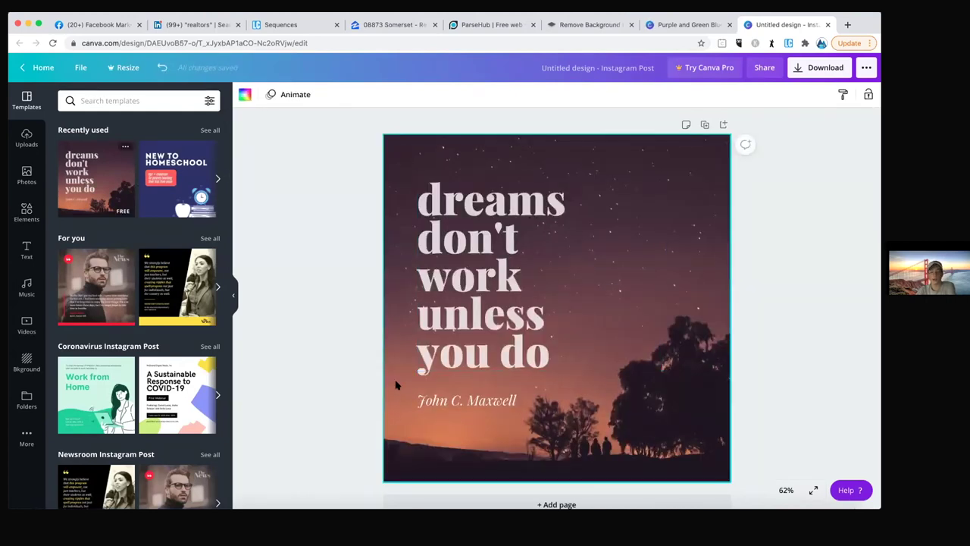
left_click(403, 187)
key("Delete")
left_click(537, 364)
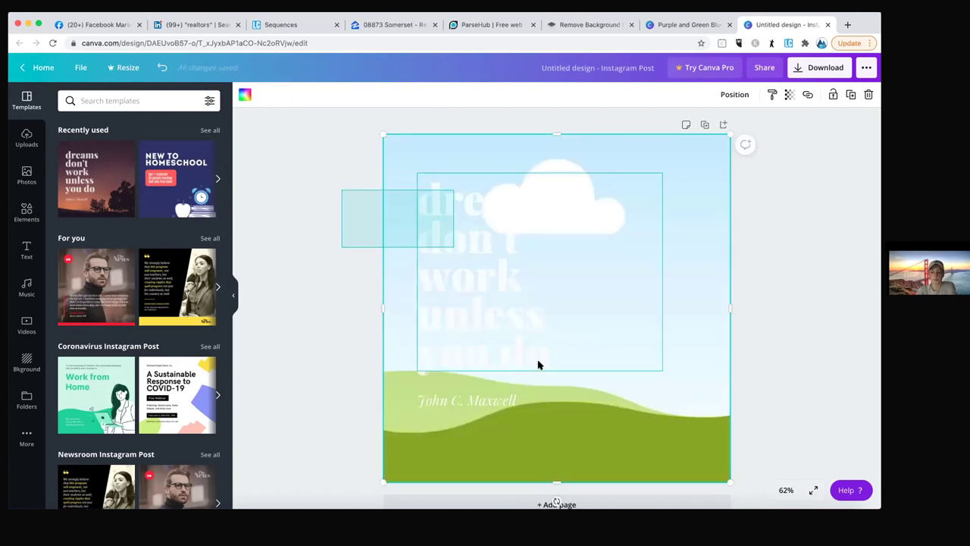
key("Delete")
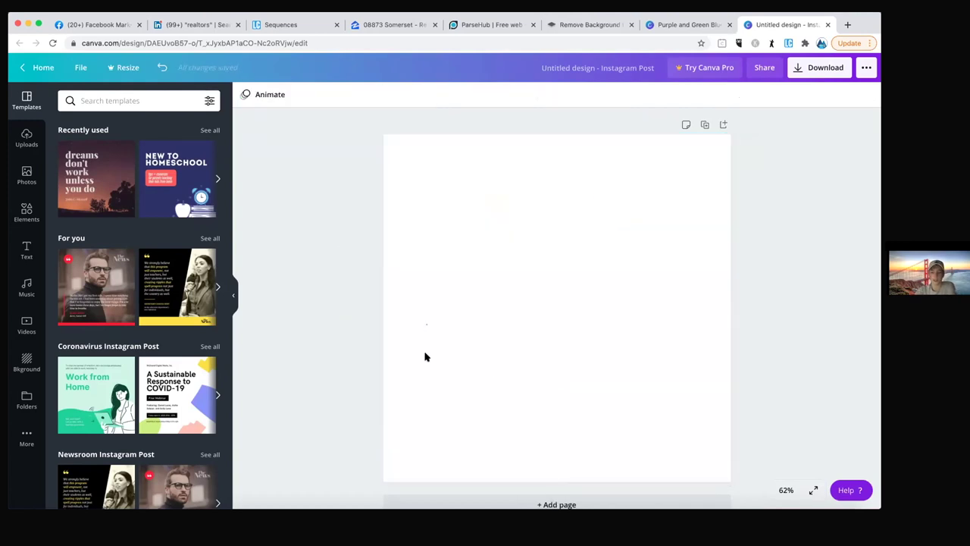
left_click(438, 394)
key("Delete")
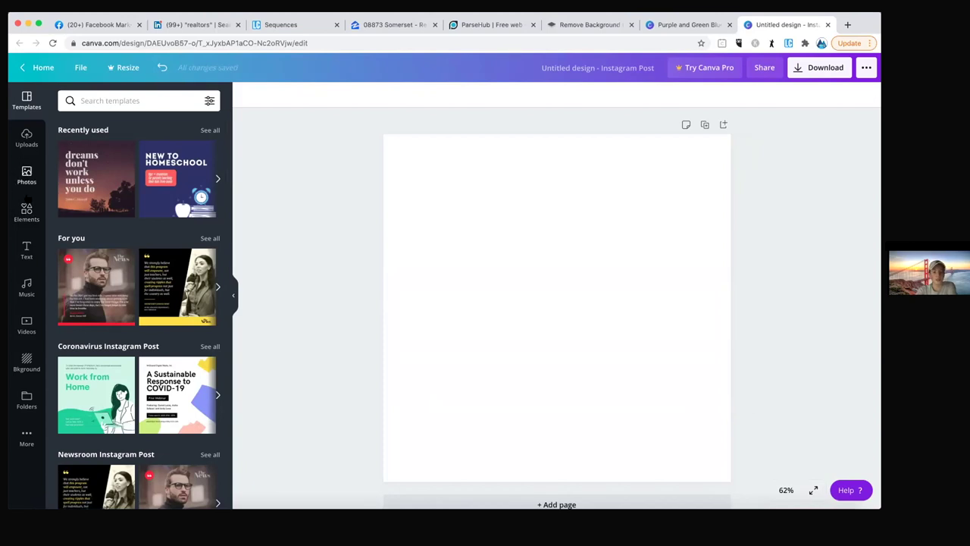
left_click(26, 174)
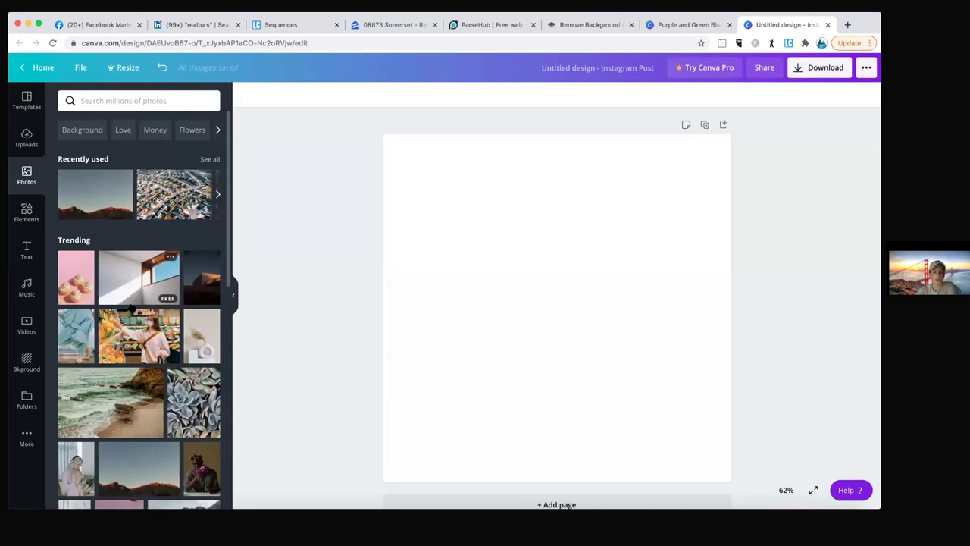
scroll(131, 308, "down", 5)
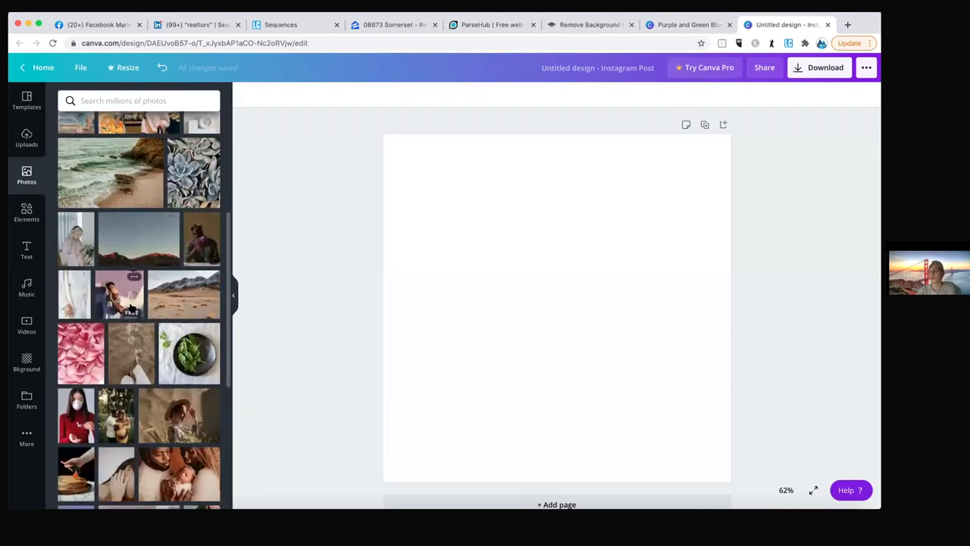
scroll(130, 308, "up", 3)
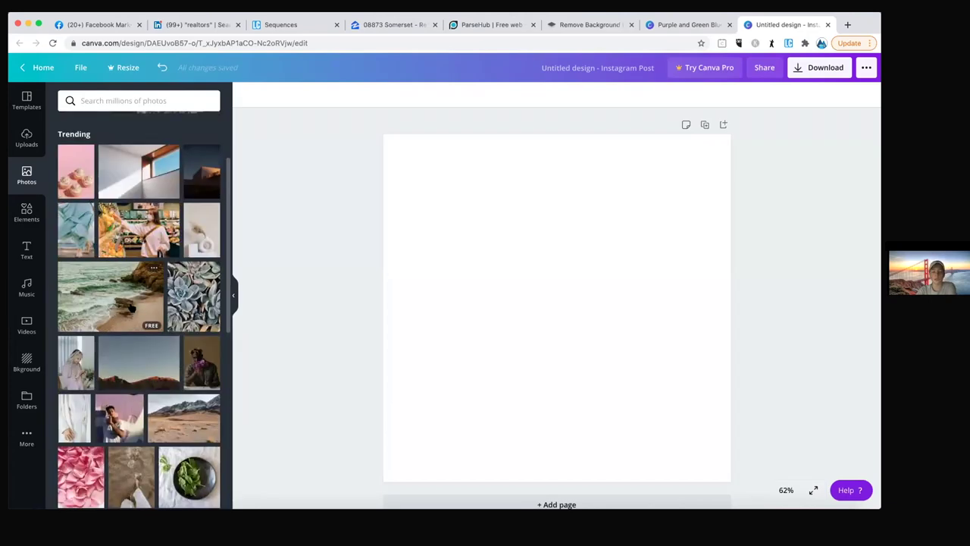
Step: Add a circular picture frame from the elements library to the blank page
left_click(27, 212)
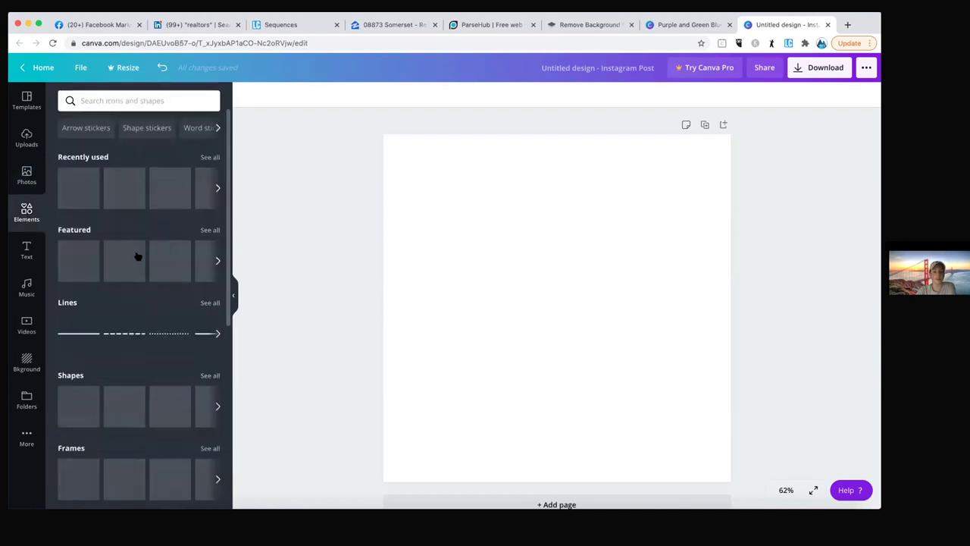
scroll(137, 256, "down", 2)
scroll(136, 257, "down", 2)
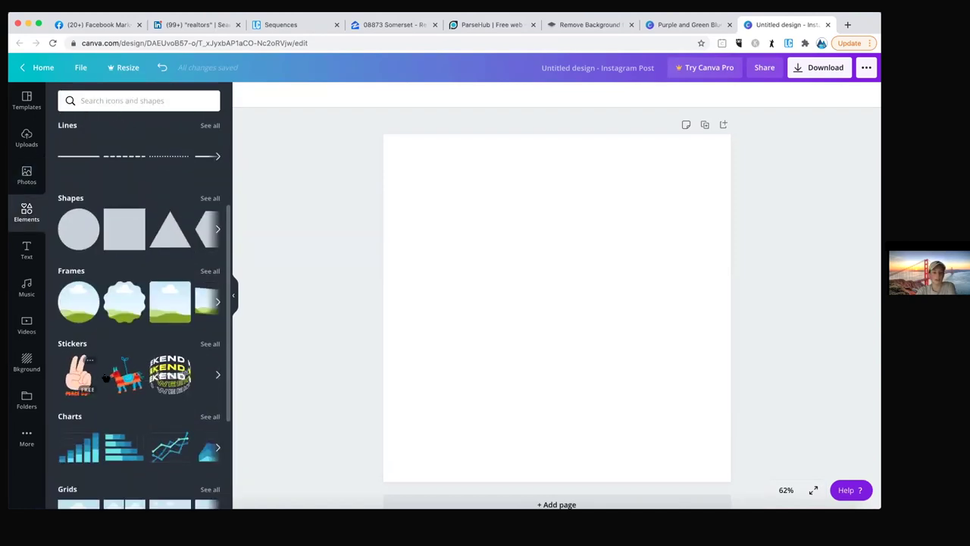
scroll(110, 364, "down", 3)
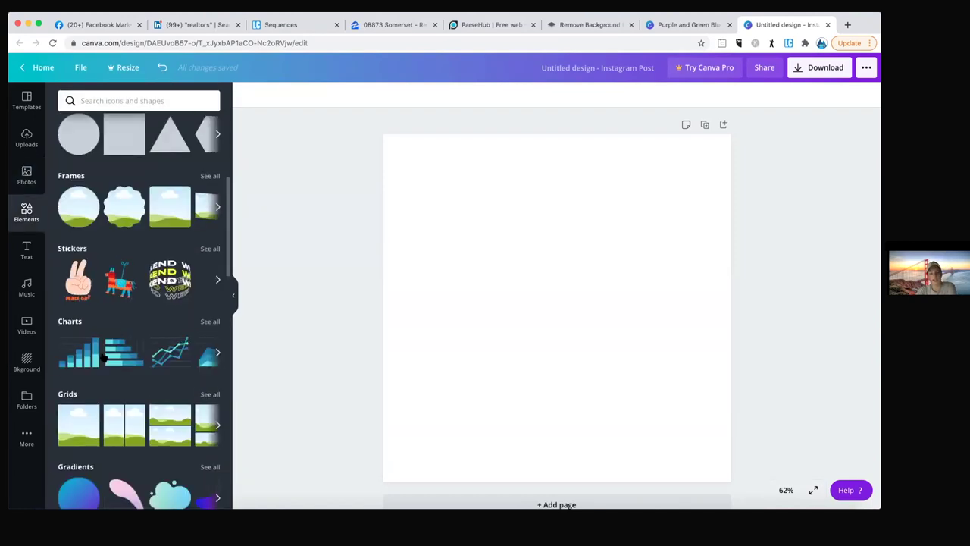
scroll(103, 358, "down", 5)
scroll(98, 401, "up", 12)
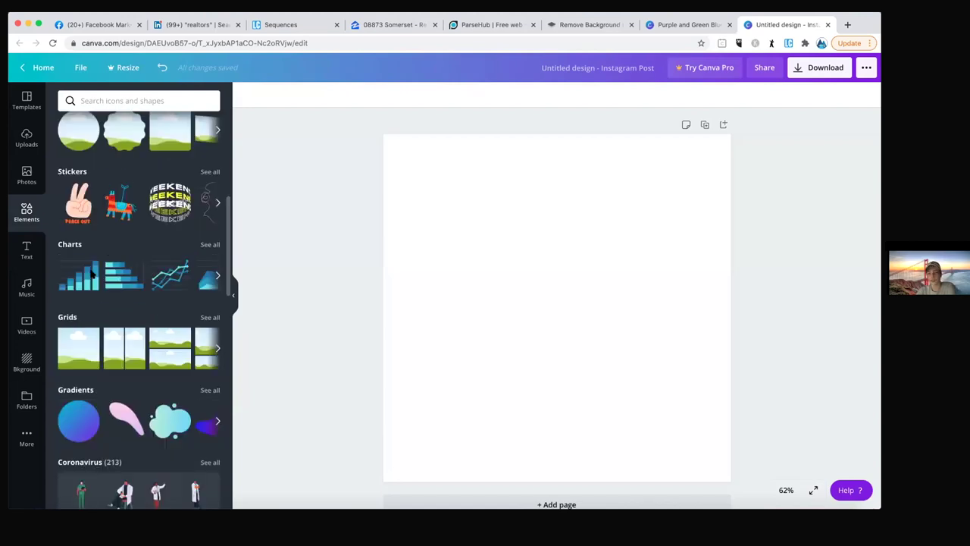
left_click(90, 430)
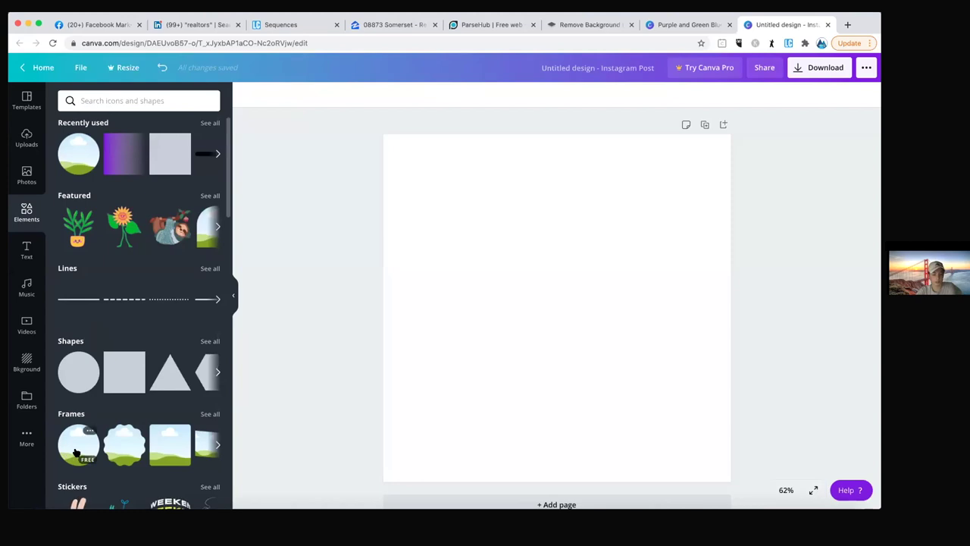
left_click(82, 450)
Step: Fill the circular frame with the gold-on-black Synergy logo from the uploaded images
left_click(27, 138)
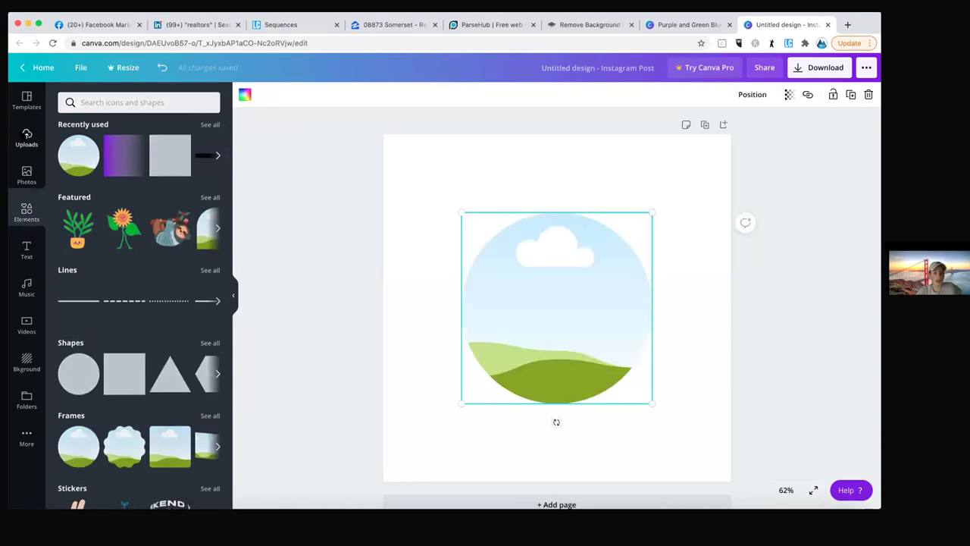
scroll(115, 355, "down", 5)
scroll(114, 356, "down", 10)
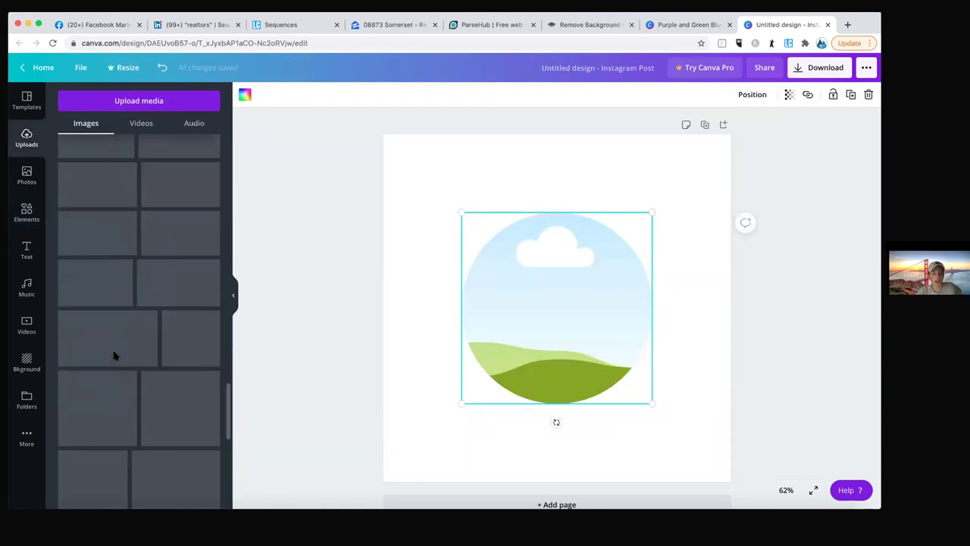
scroll(114, 355, "down", 3)
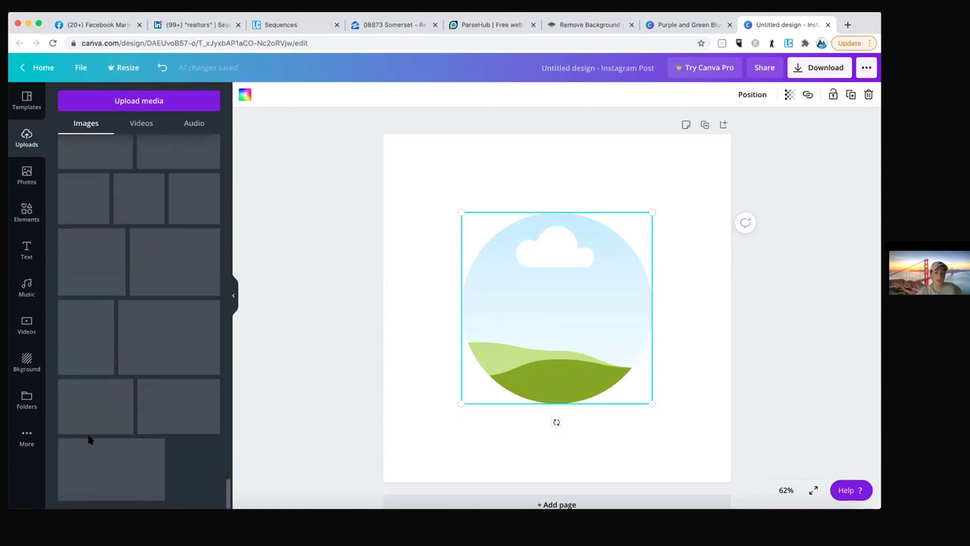
left_click(86, 478)
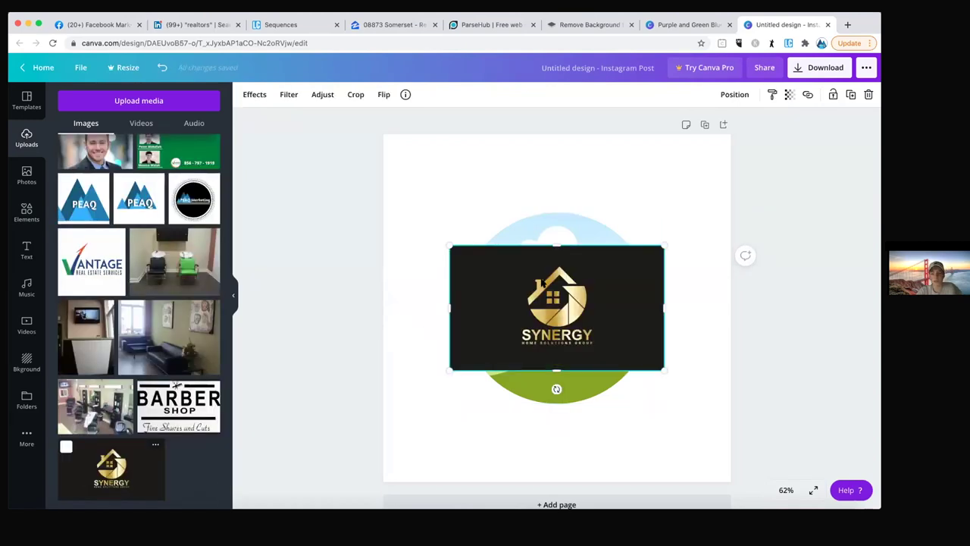
left_click_drag(542, 283, 539, 304)
left_click(118, 474)
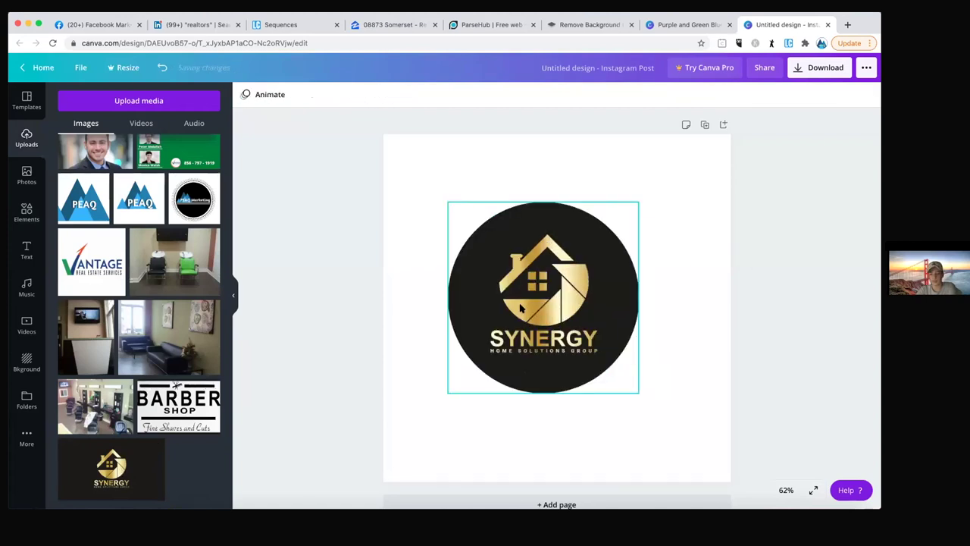
Step: Add the pink neon GLOW text and place it over the lower part of the circular frame
left_click(26, 288)
left_click(27, 250)
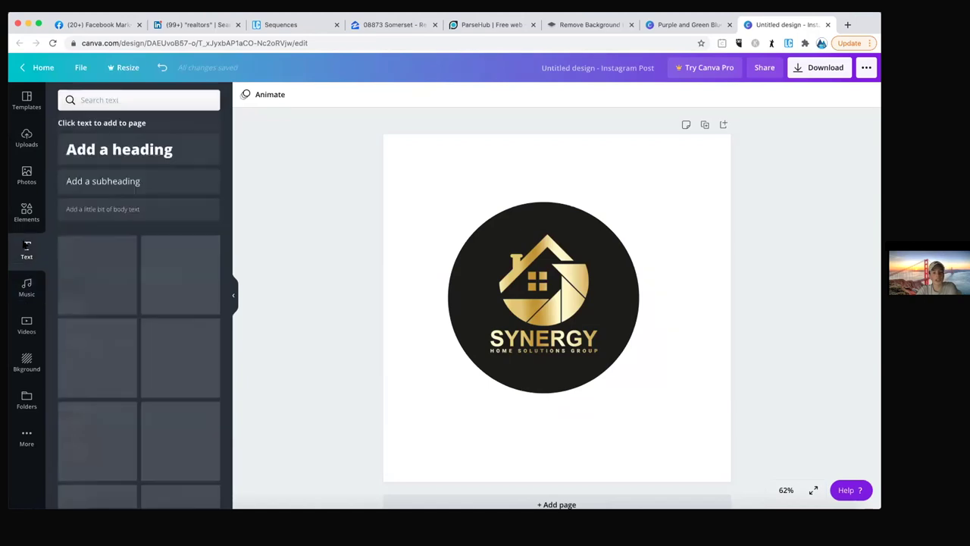
scroll(112, 253, "down", 3)
scroll(112, 253, "up", 2)
scroll(112, 253, "up", 1)
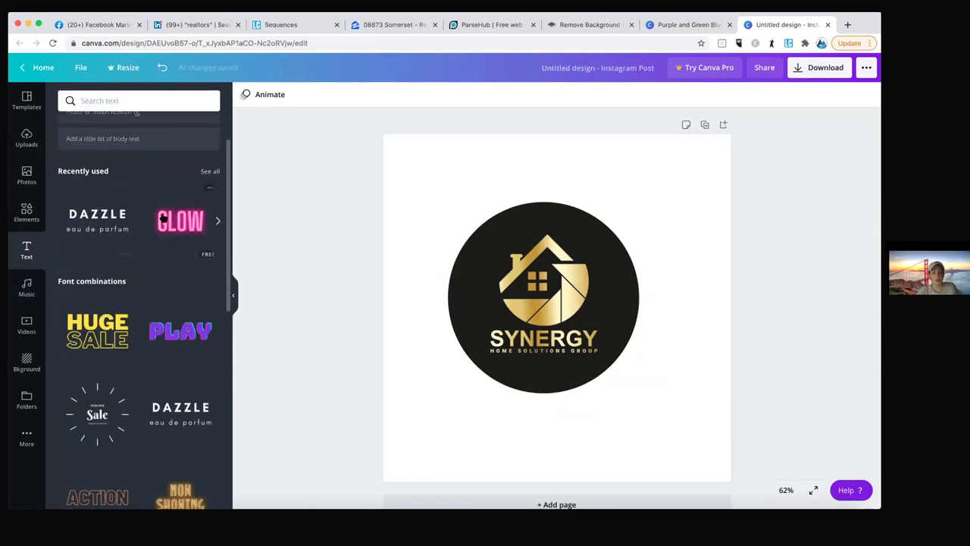
left_click(108, 225)
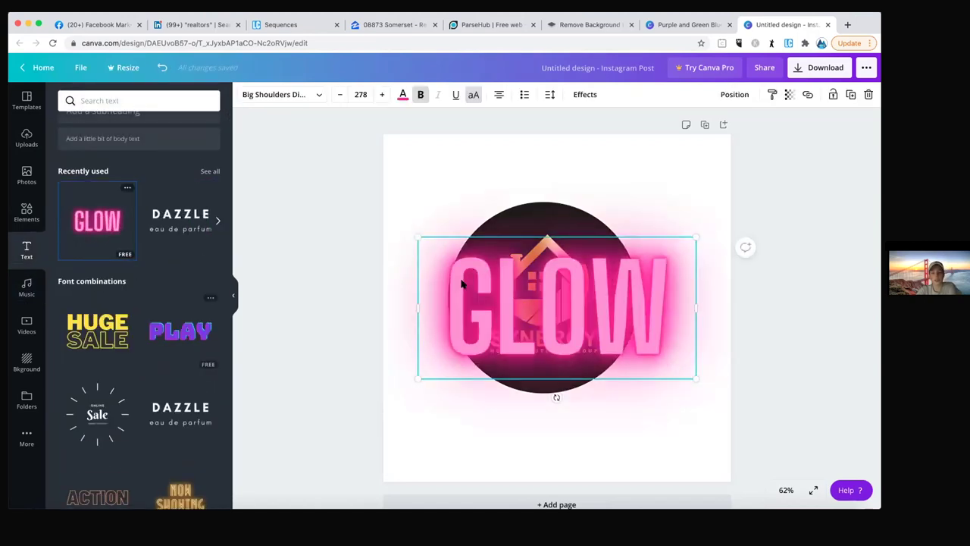
left_click_drag(499, 352, 478, 435)
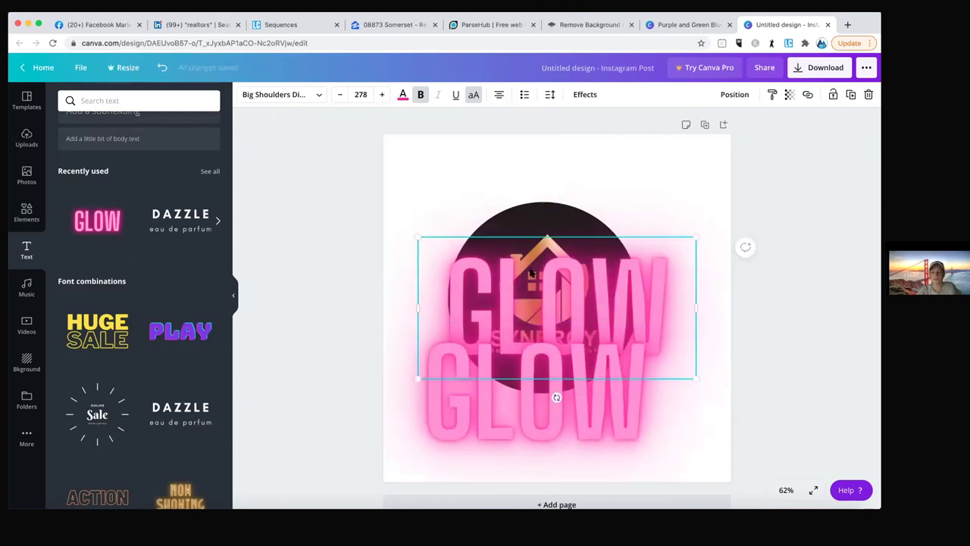
key("Escape")
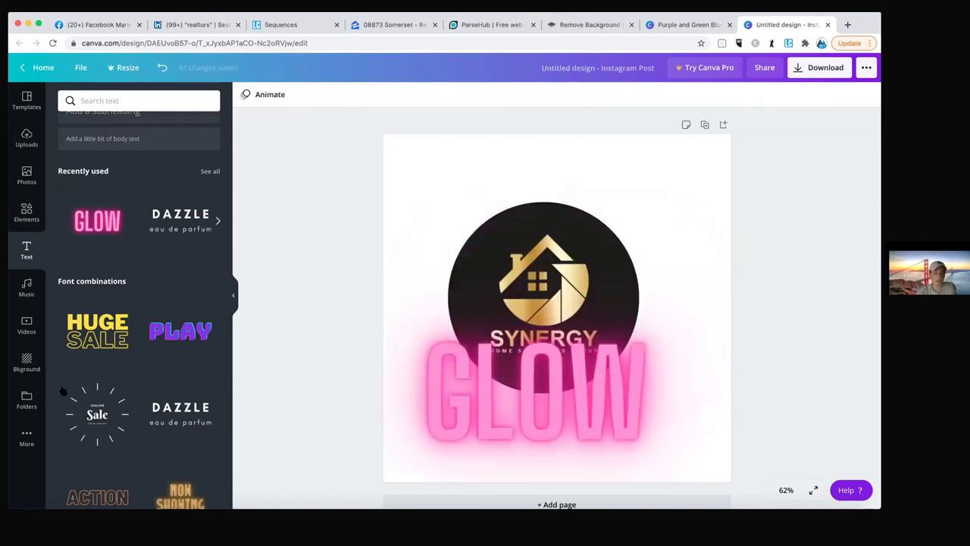
Step: Search the stock photos for "house" and fill the circular frame with the white house photo, placing the frame above the GLOW text
left_click(40, 290)
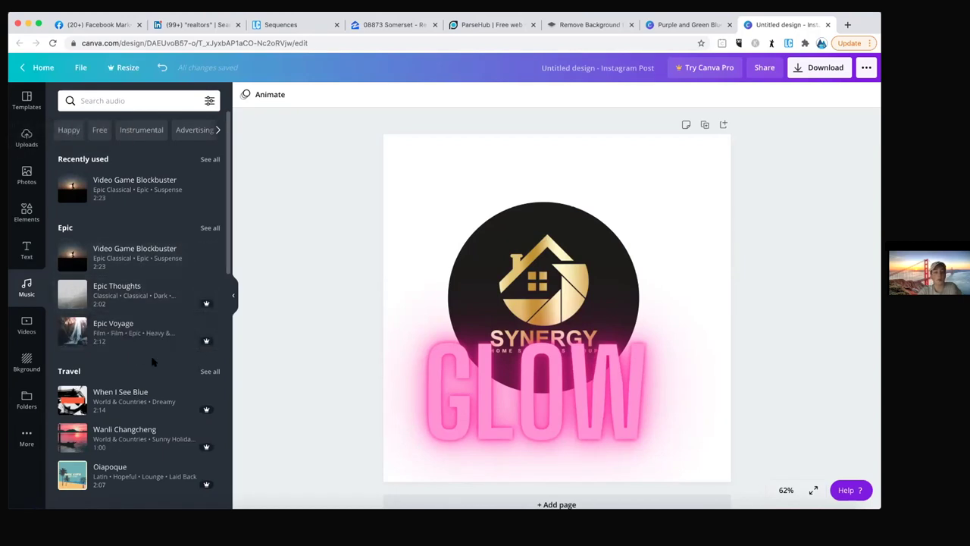
left_click(29, 176)
scroll(105, 132, "down", 5)
left_click(100, 100)
type("house")
key("Return")
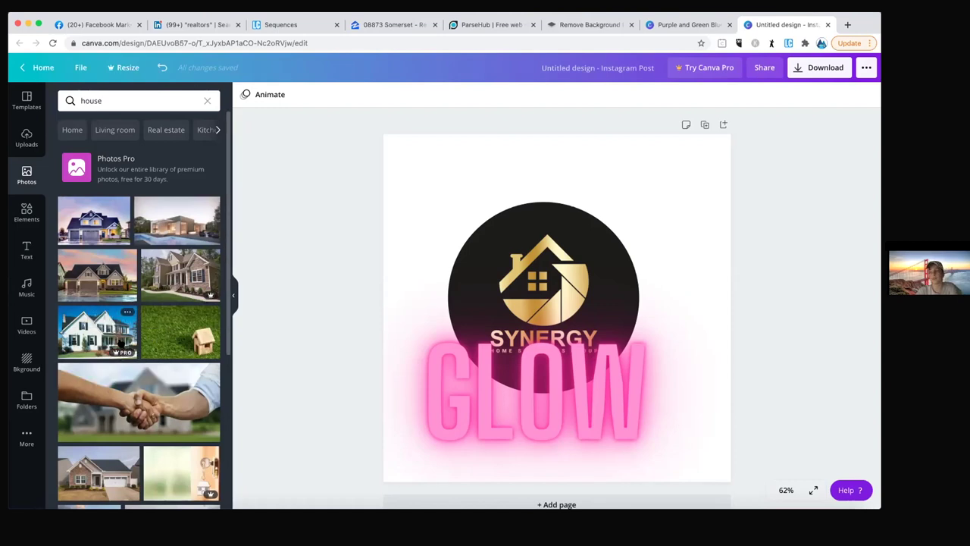
left_click_drag(119, 331, 584, 233)
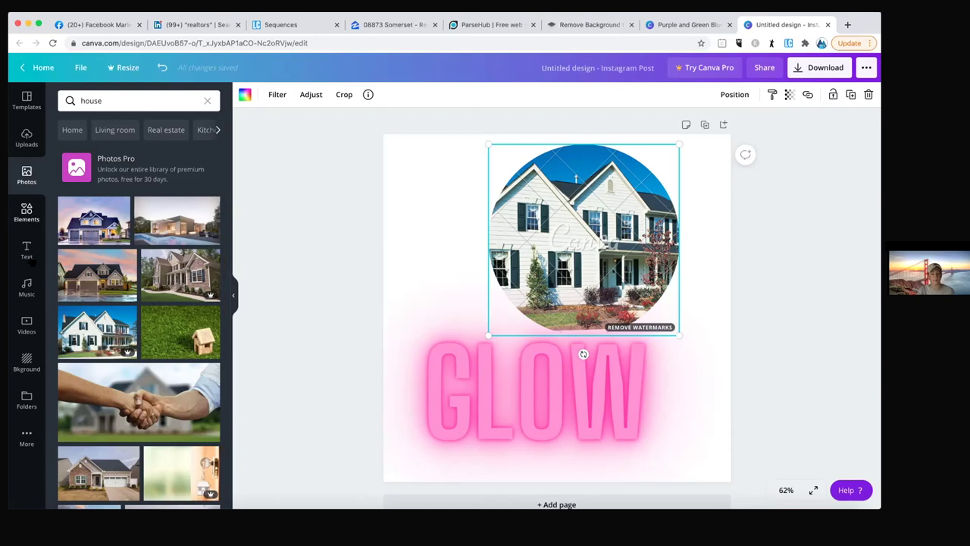
Step: Look through the stock video categories and search the videos for "houses"
left_click(27, 326)
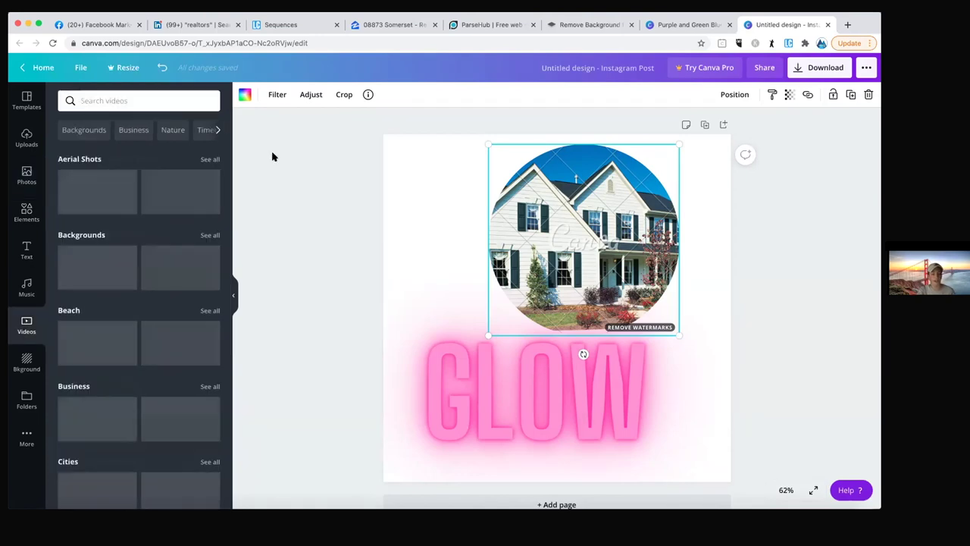
scroll(134, 301, "down", 2)
scroll(135, 302, "down", 3)
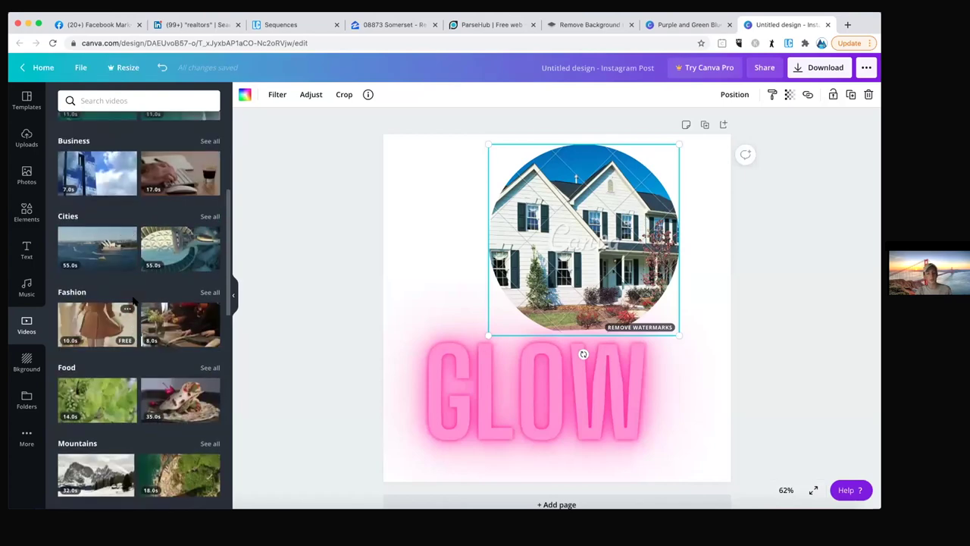
scroll(134, 301, "up", 4)
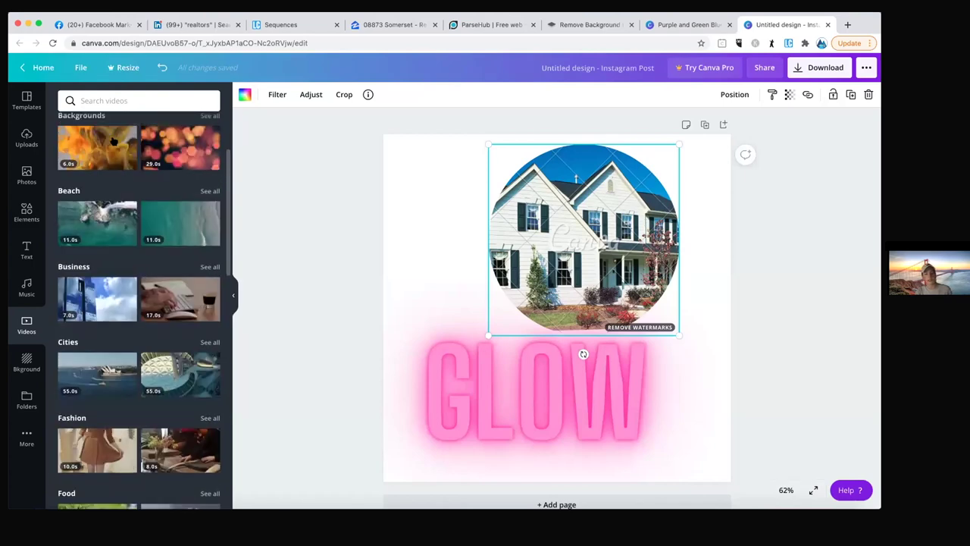
left_click(105, 99)
type("houses")
key("Return")
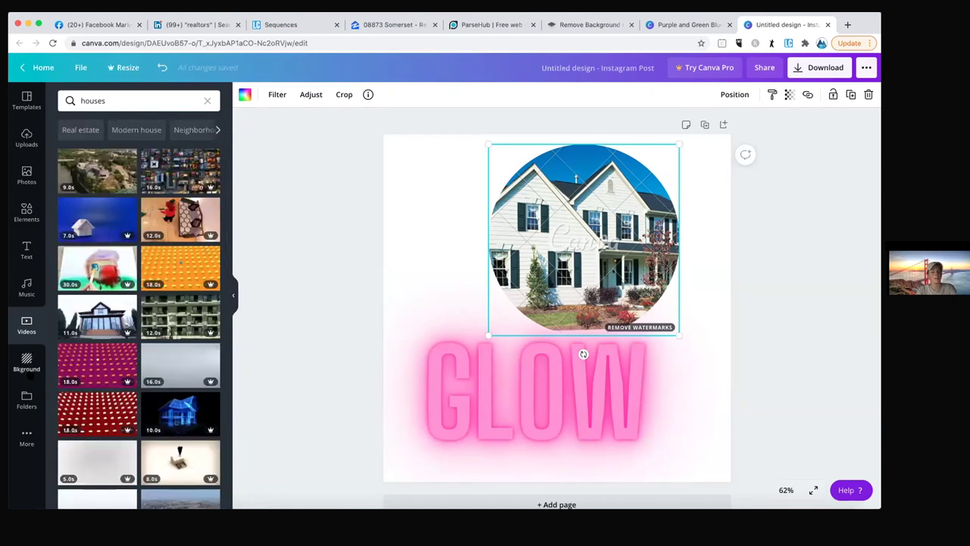
Step: Look through the background gallery and the folders
left_click(27, 362)
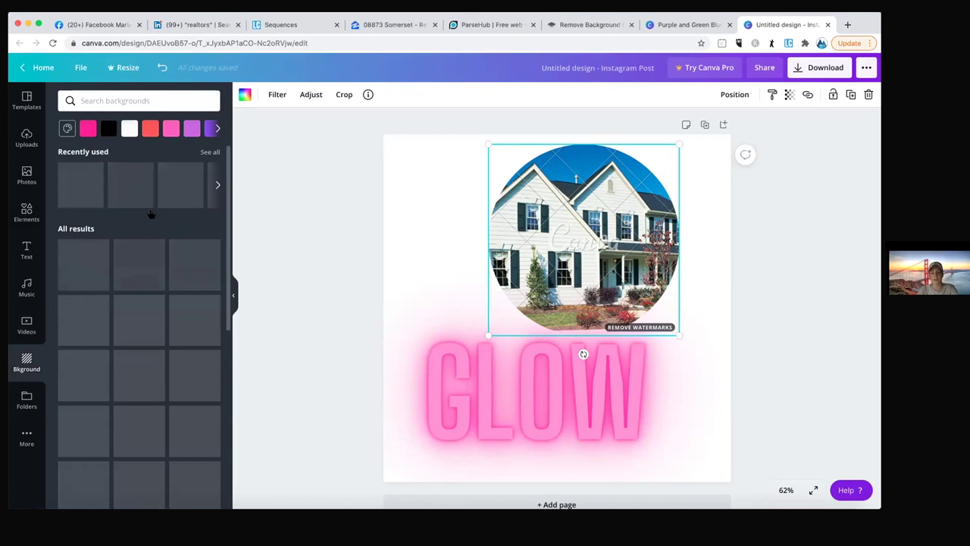
scroll(118, 337, "down", 3)
left_click(27, 400)
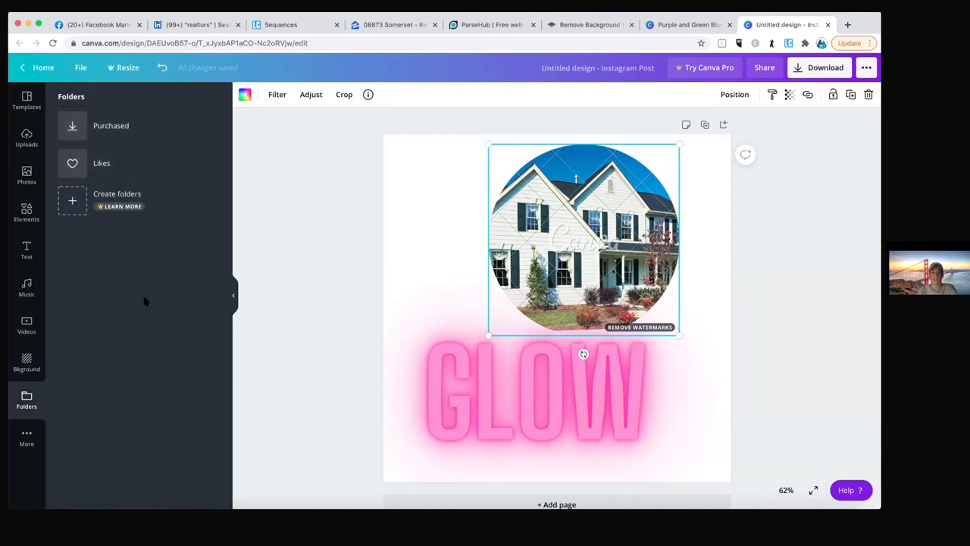
left_click(279, 240)
Step: Add the blue-roofed house photo from the stock photo results and delete the circular frame
left_click(27, 176)
left_click(114, 235)
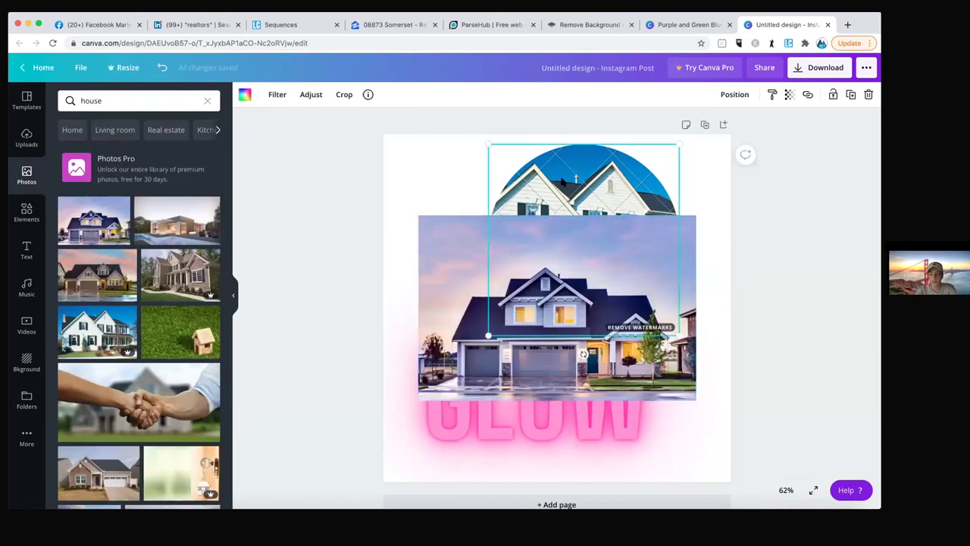
key("Delete")
key("Delete")
left_click(500, 256)
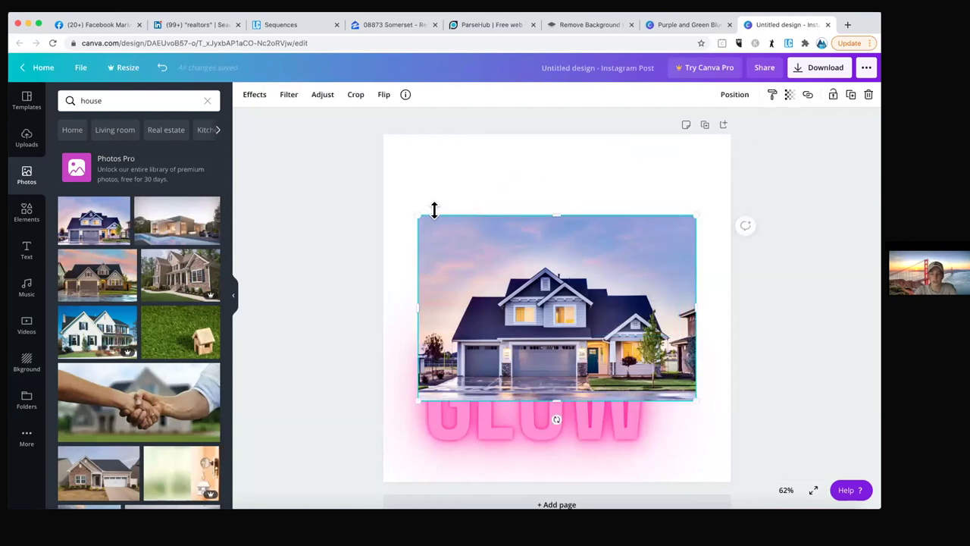
Step: Enlarge the house photo to about 1,730 by 1,154 so it covers the whole page, and centre it
left_click_drag(417, 215, 271, 107)
left_click_drag(692, 394, 824, 489)
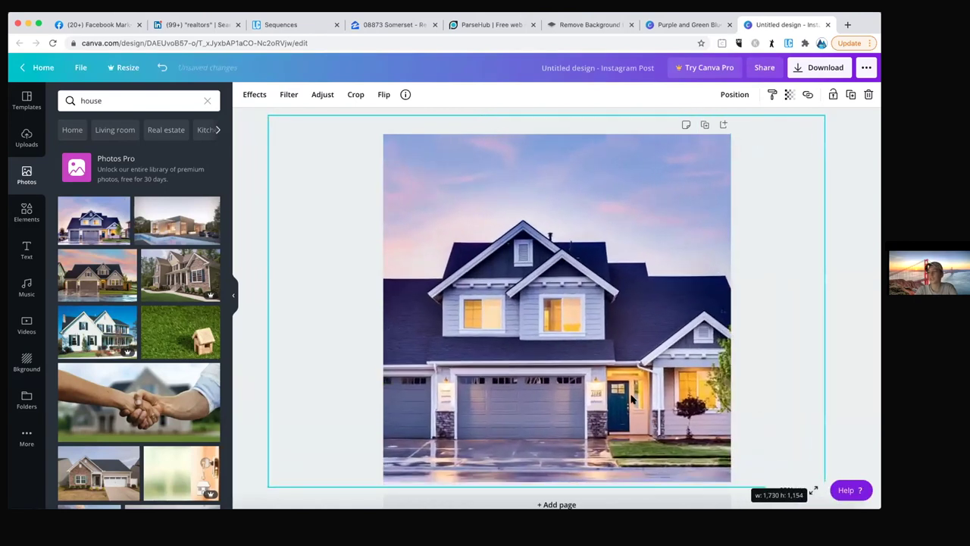
left_click_drag(498, 354, 506, 356)
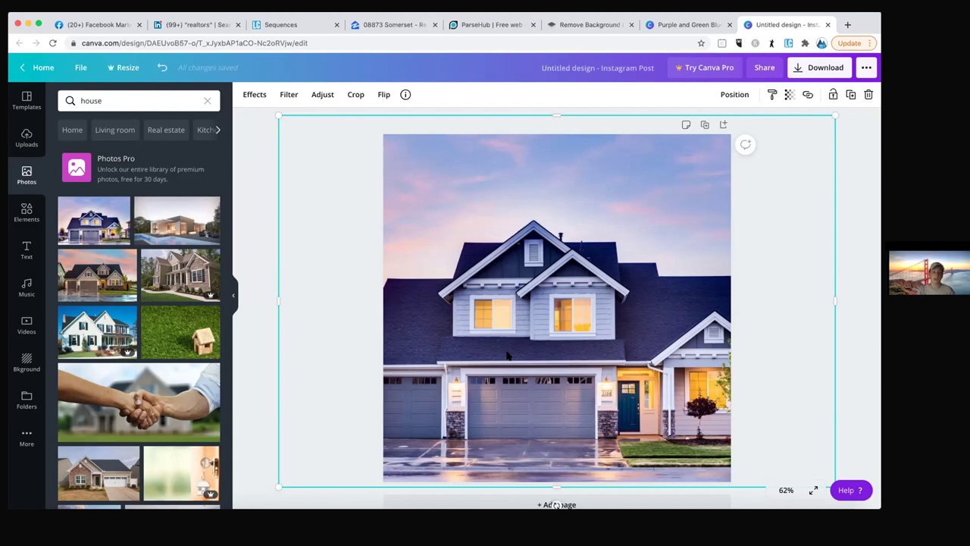
Step: Place the house photo as the page background behind the GLOW text and nudge the text slightly to the right
key("ctrl+z")
key("ctrl+z")
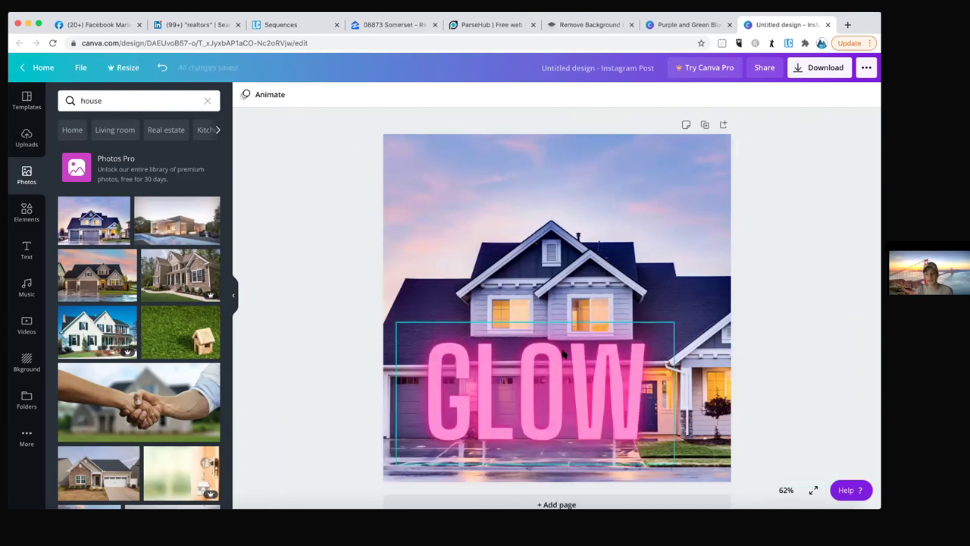
left_click_drag(565, 353, 575, 354)
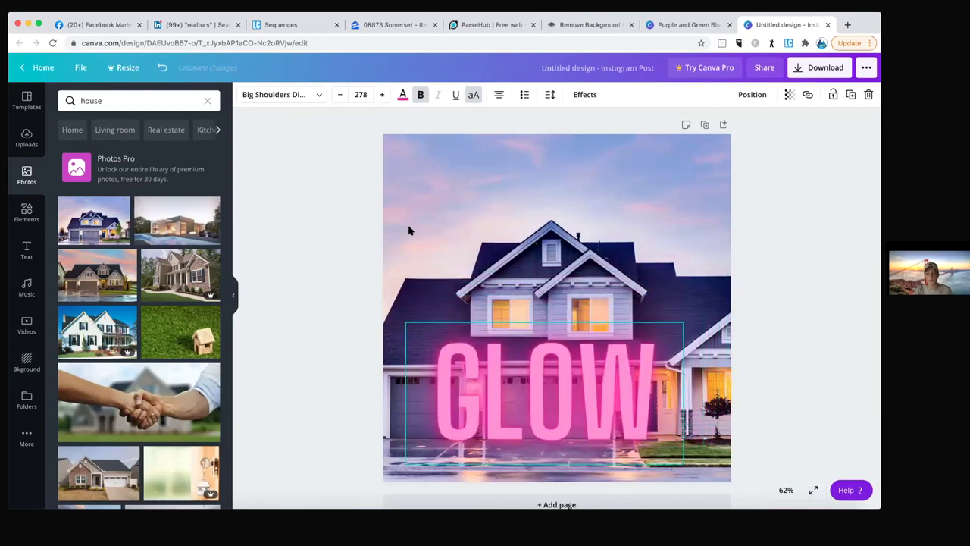
left_click(289, 141)
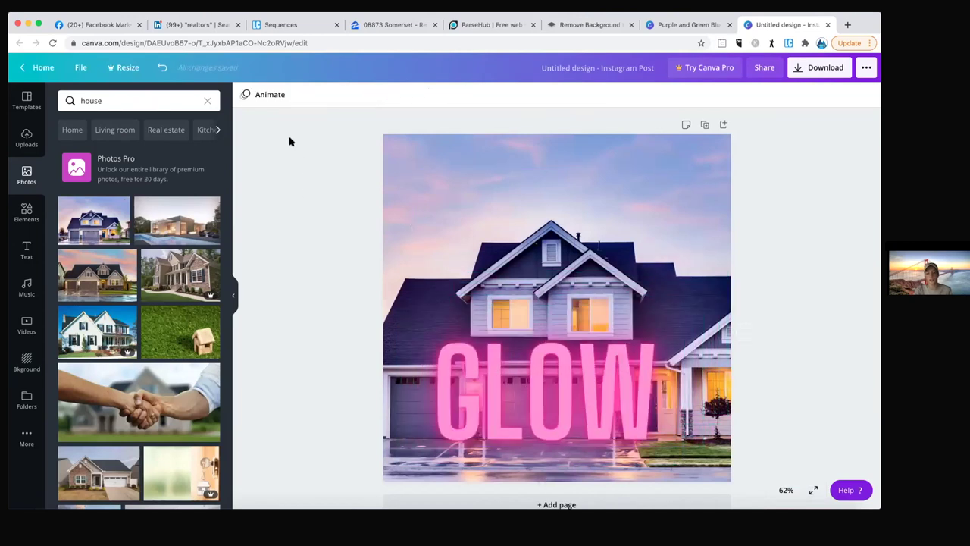
Step: Preview the Fade animation on the page and apply the Rise animation
left_click(270, 94)
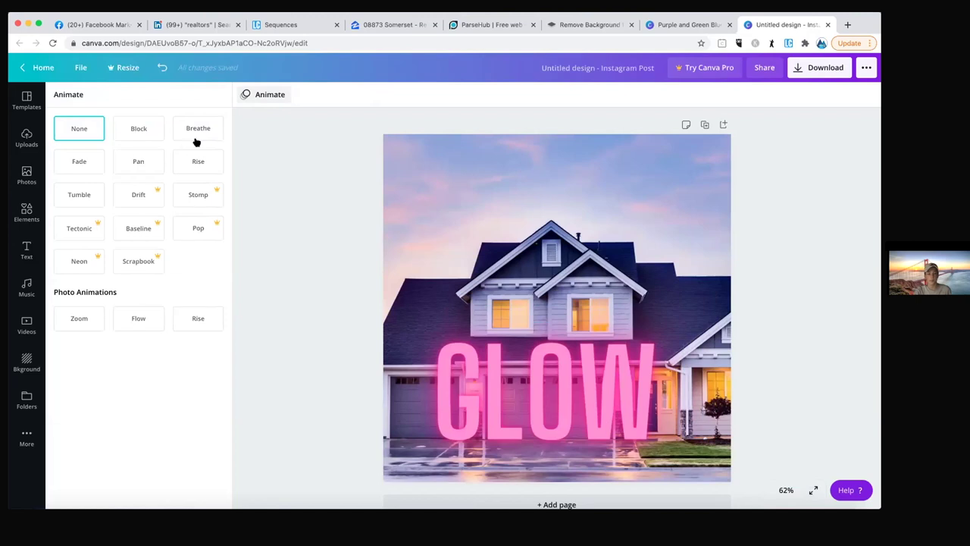
left_click(142, 164)
left_click(81, 172)
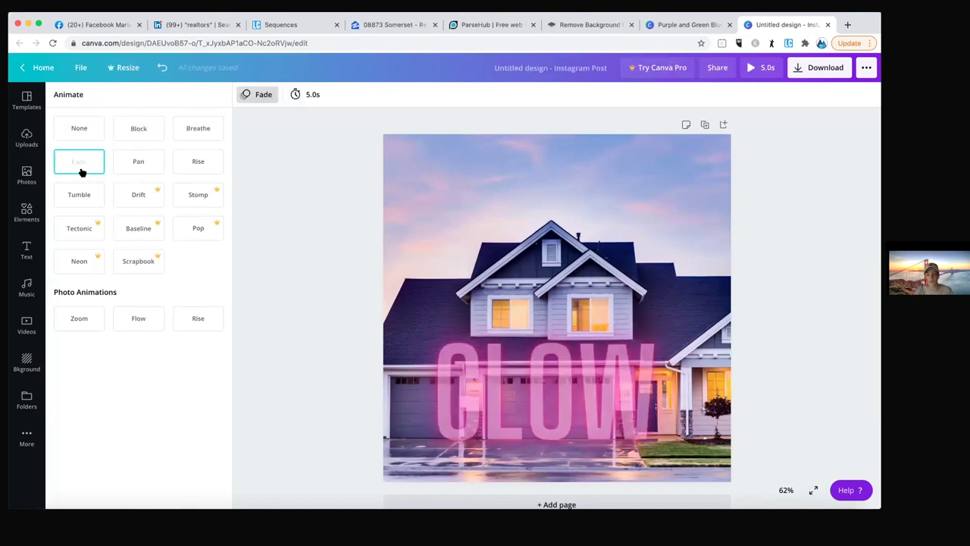
left_click(199, 161)
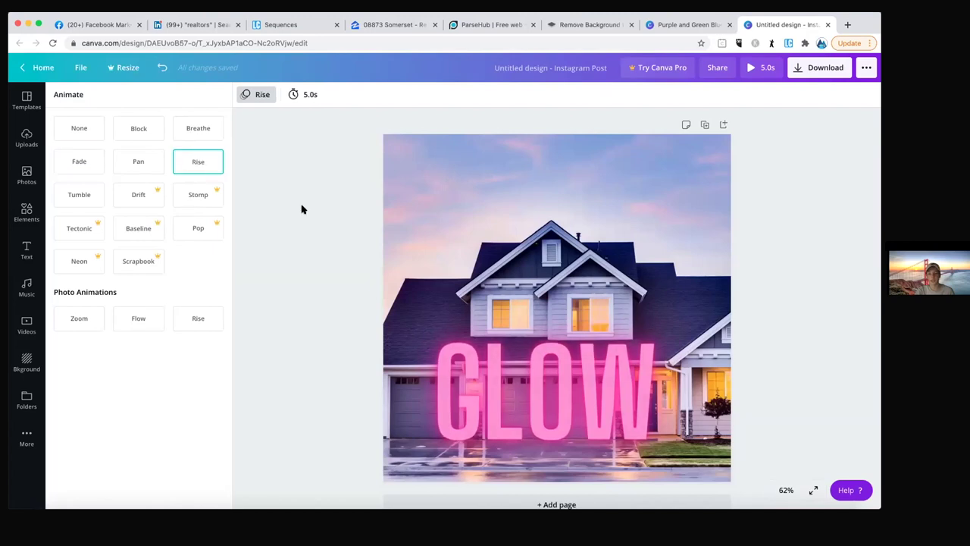
left_click(300, 208)
Step: Add a blank second page below the GLOW page
scroll(301, 208, "down", 1)
left_click(406, 485)
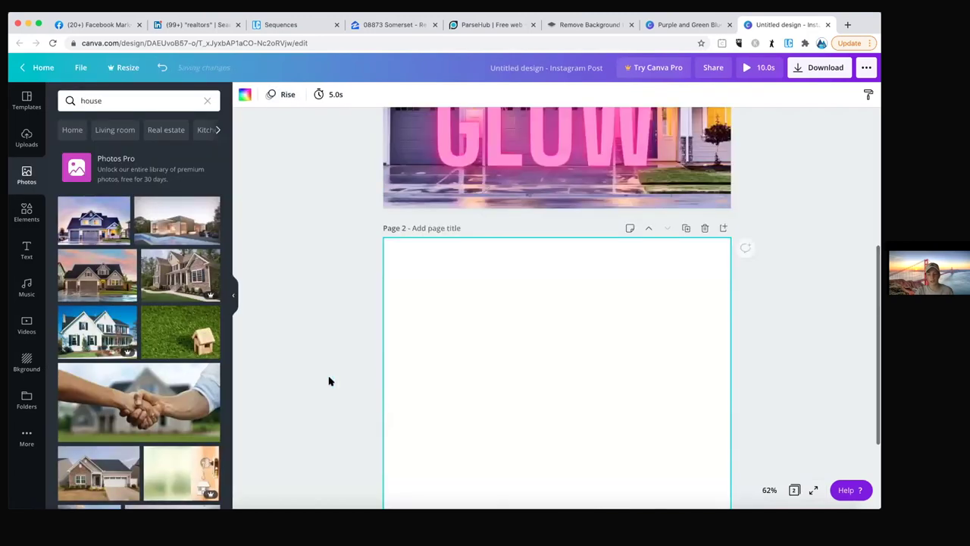
left_click(92, 241)
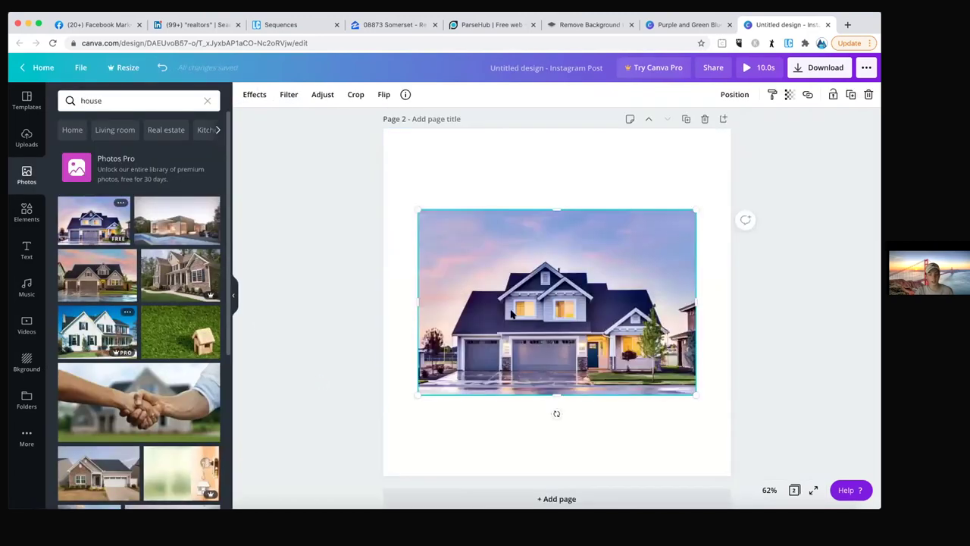
key("super+z")
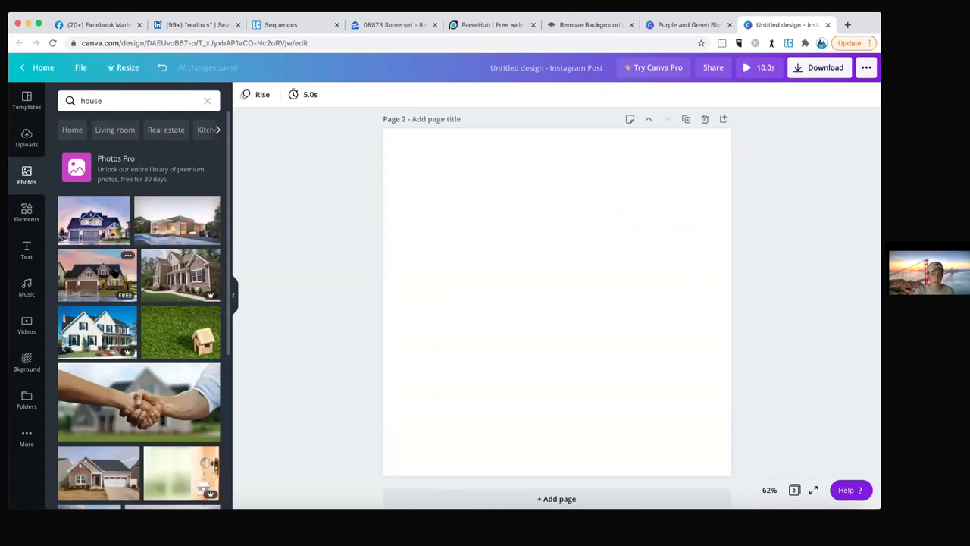
Step: Add the beige house photo with the sunset sky to page 2 and enlarge it to about 1,619 by 1,080 to cover the page
left_click(97, 274)
left_click_drag(386, 181, 297, 127)
left_click_drag(691, 395, 811, 491)
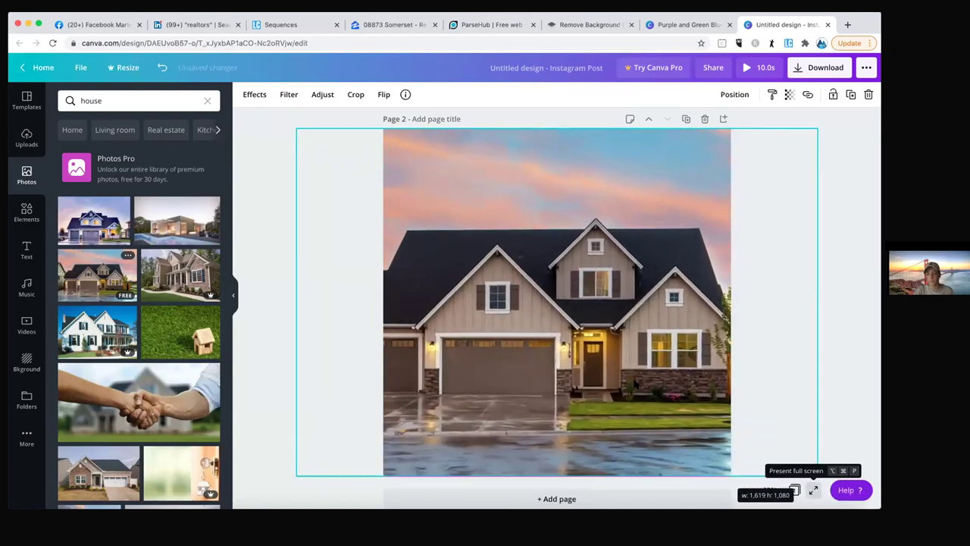
Step: Play the animated preview of both pages and close it
scroll(338, 182, "up", 5)
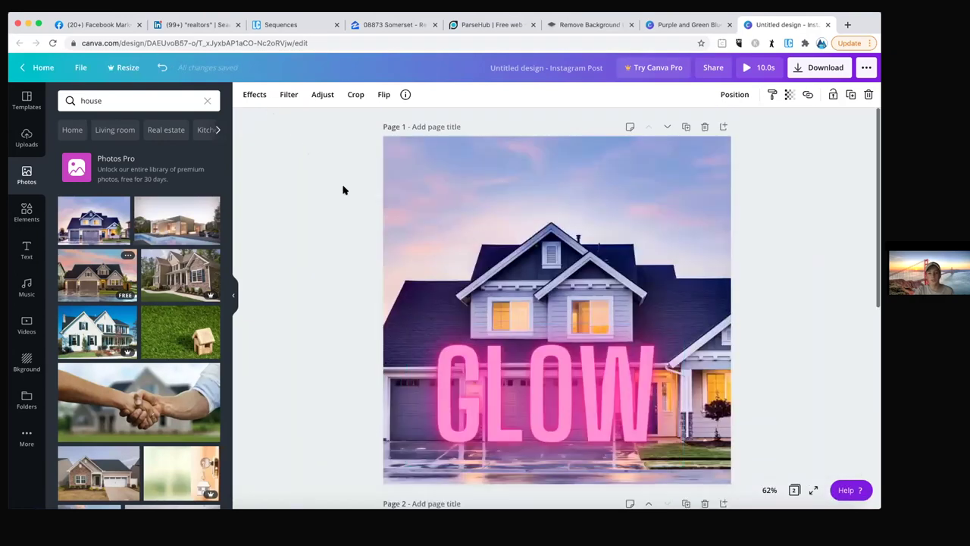
left_click(756, 68)
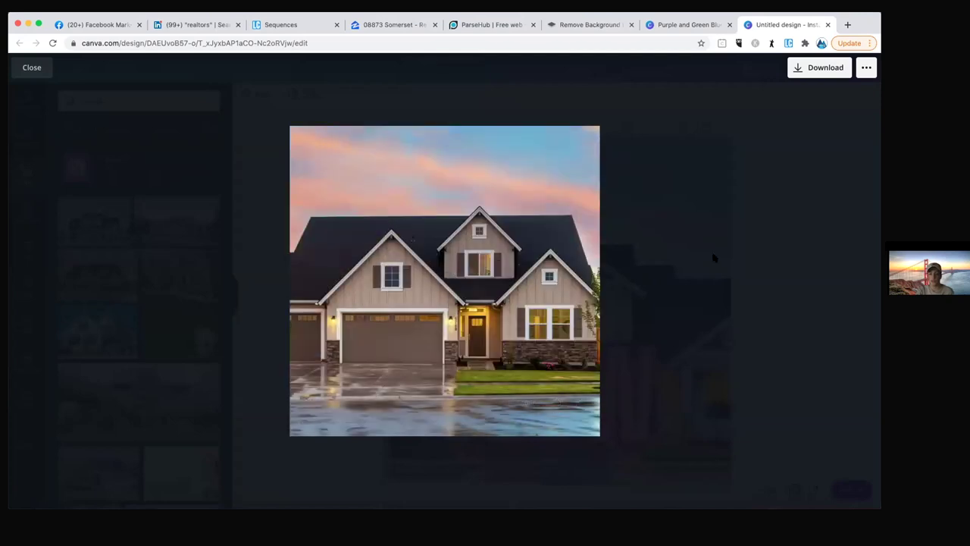
key("Escape")
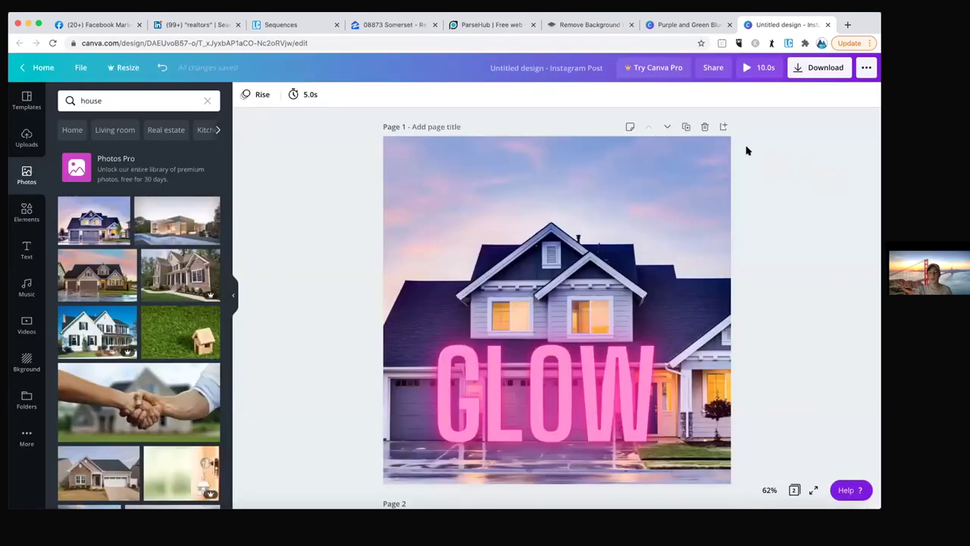
Step: Switch to Instagram in a new browser tab and open the Synergy Home Solutions profile
left_click(847, 23)
type("inst")
key("Return")
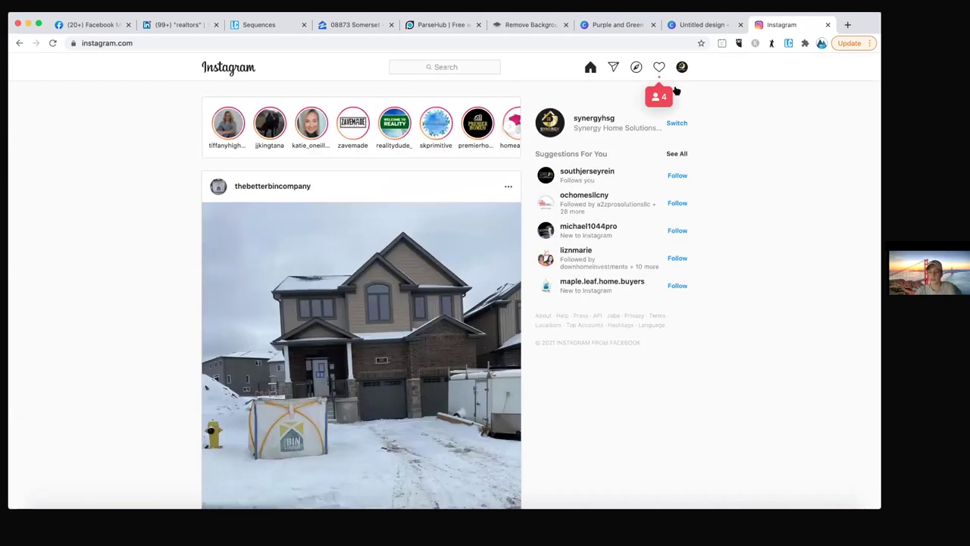
left_click(681, 68)
left_click(615, 91)
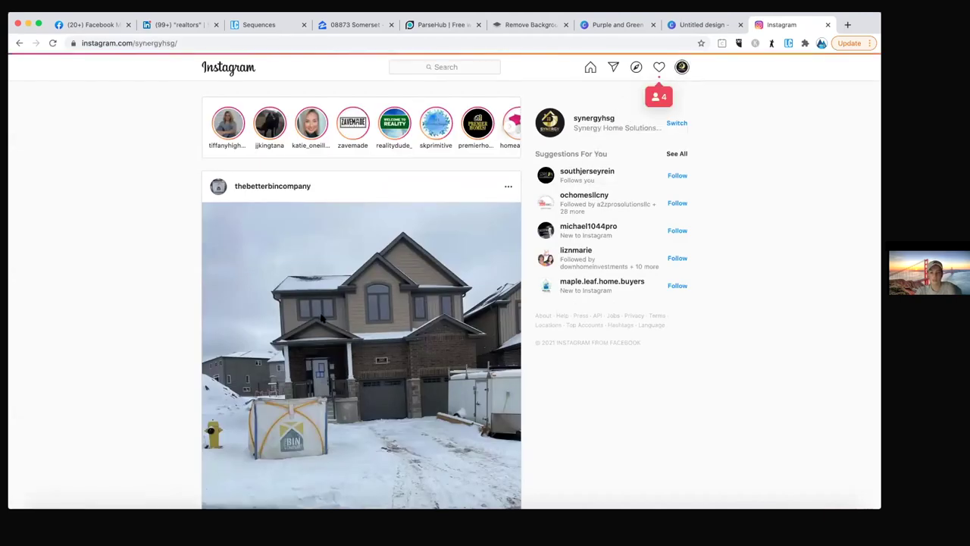
Step: Examine two of the profile's townhouse rental video posts as examples of animated designs
scroll(445, 303, "down", 5)
left_click(278, 394)
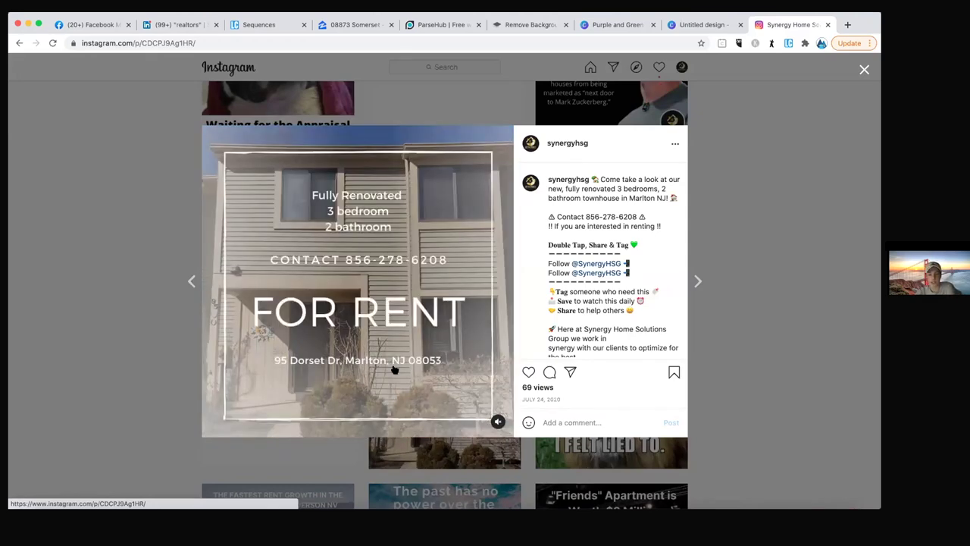
key("Escape")
scroll(398, 346, "up", 3)
left_click(437, 184)
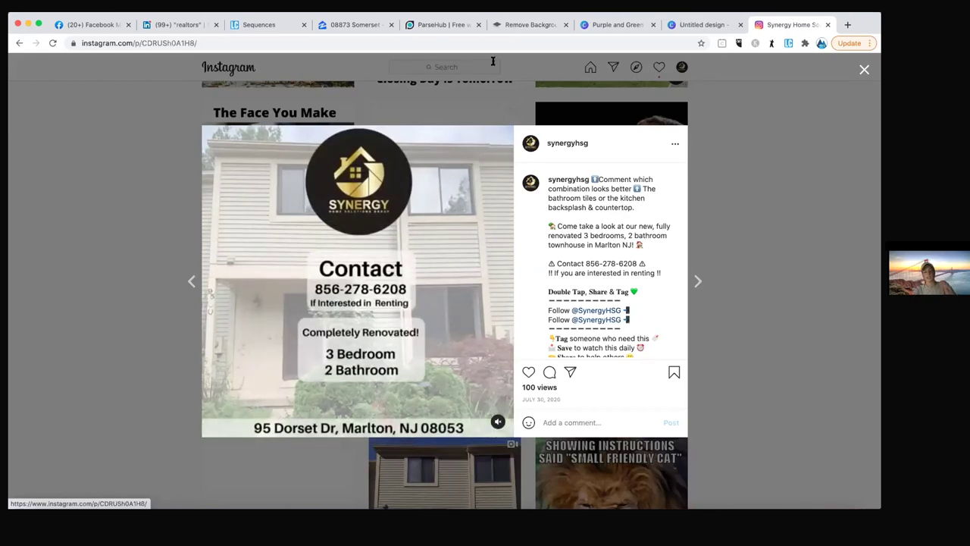
left_click(173, 210)
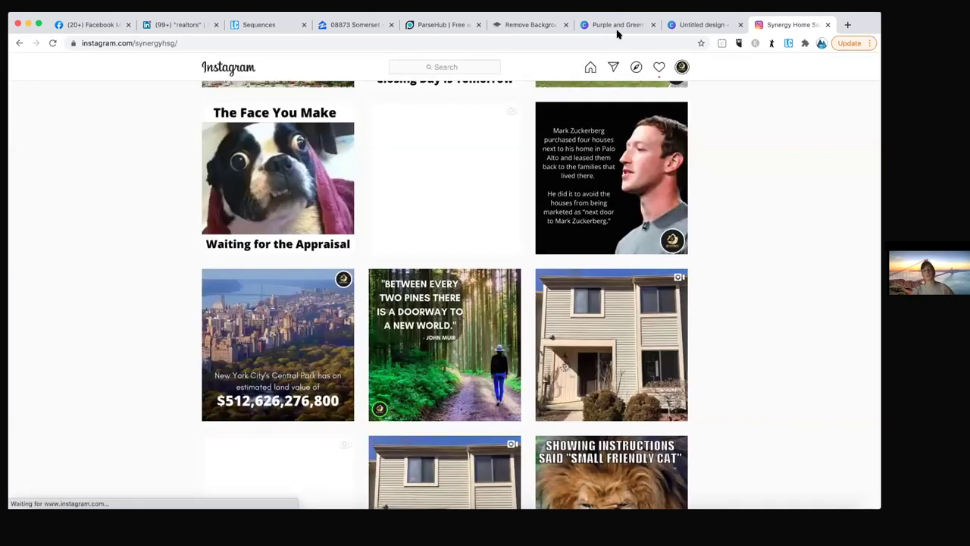
Step: Switch back to the untitled Canva design and examine the image adjustment options for page 1's background photo
left_click(705, 25)
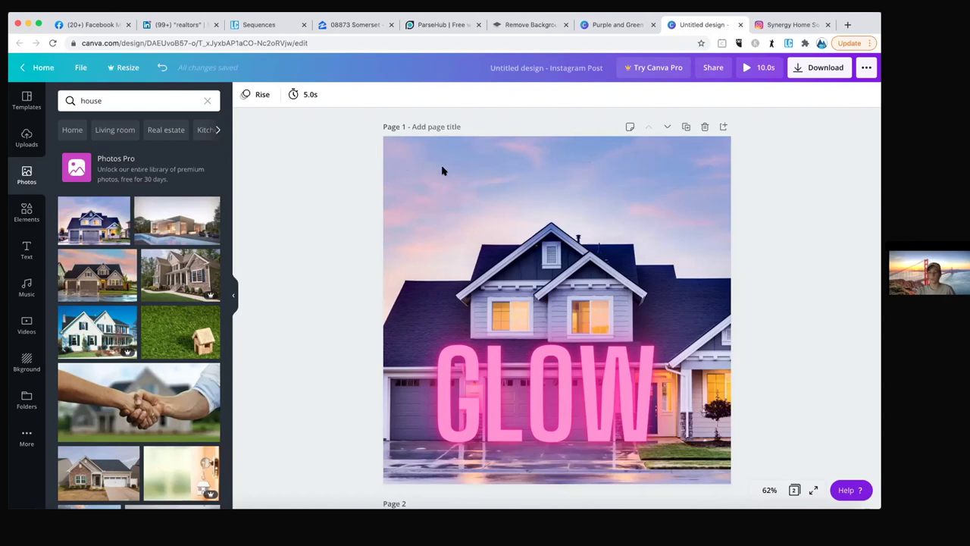
left_click(593, 206)
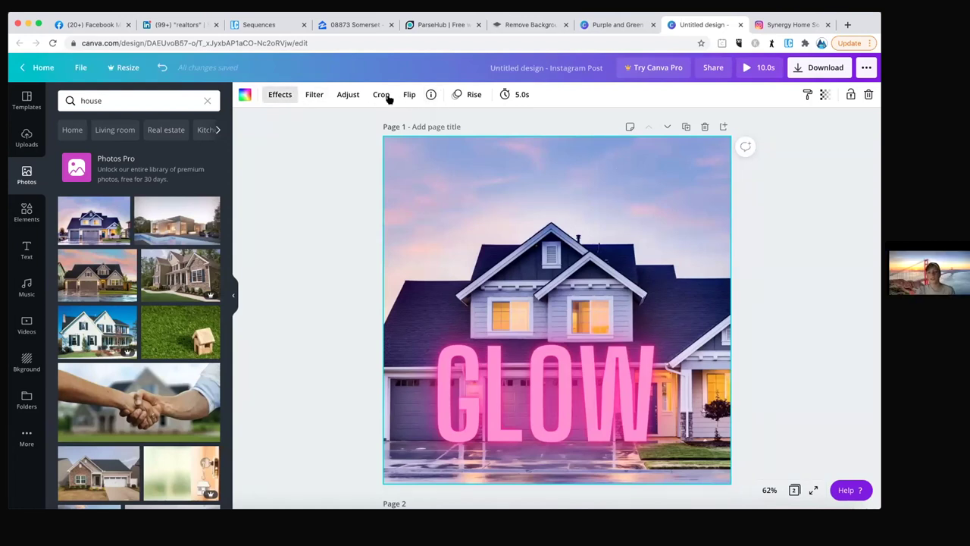
left_click(345, 94)
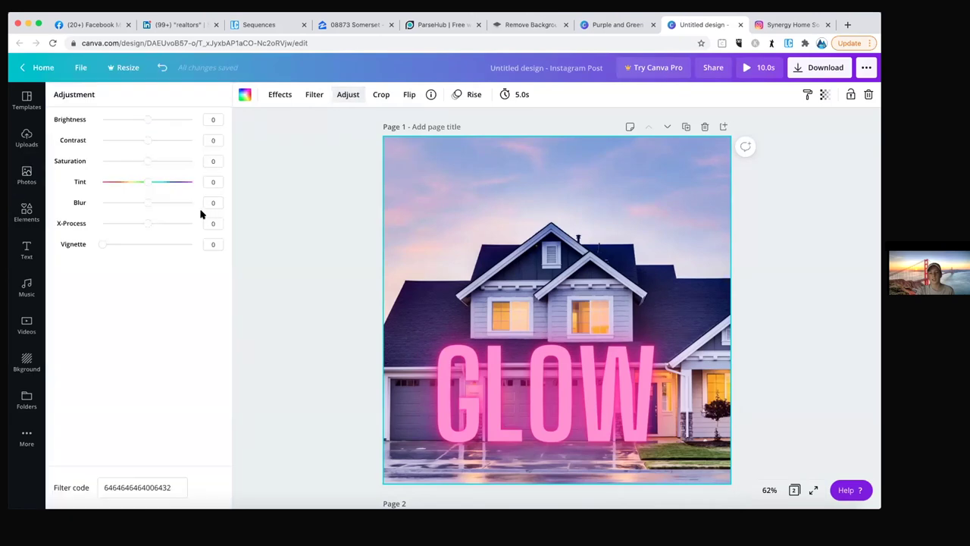
left_click(347, 94)
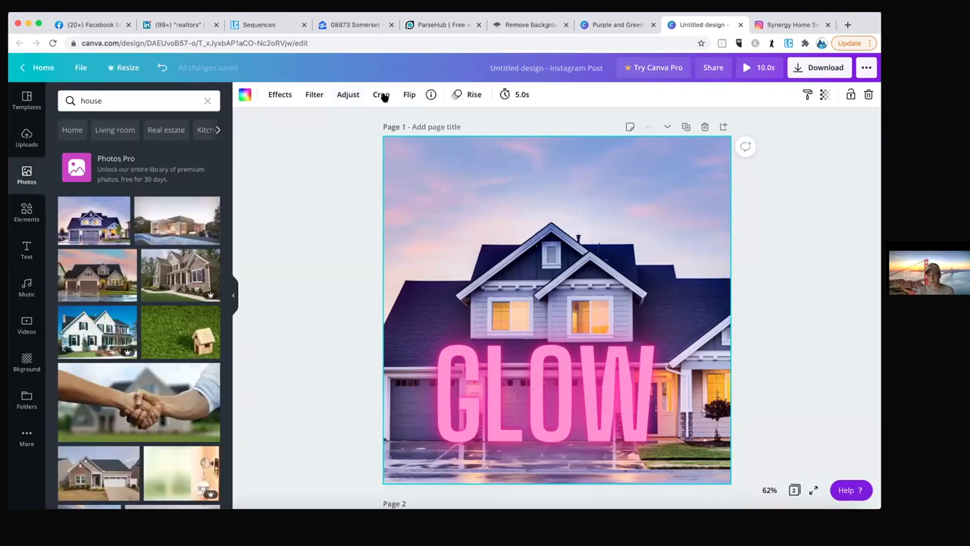
Step: Examine the crop and transparency options for page 1's background photo
left_click(382, 94)
left_click(317, 158)
left_click(522, 164)
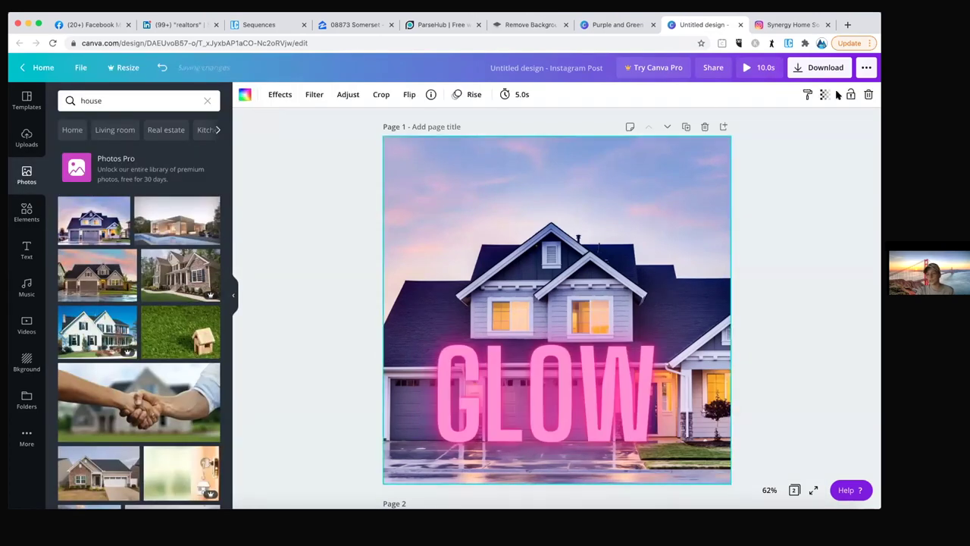
left_click(824, 94)
mouse_move(792, 123)
left_mouse_down()
mouse_move(762, 121)
mouse_move(796, 122)
left_mouse_up()
left_click(364, 284)
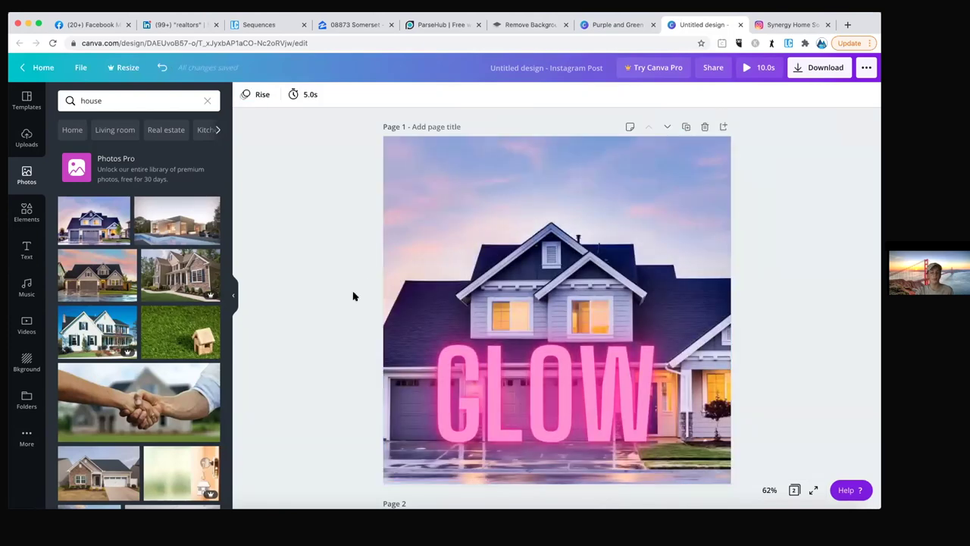
Step: Examine the file types available for downloading the design and close the download options
left_click(820, 72)
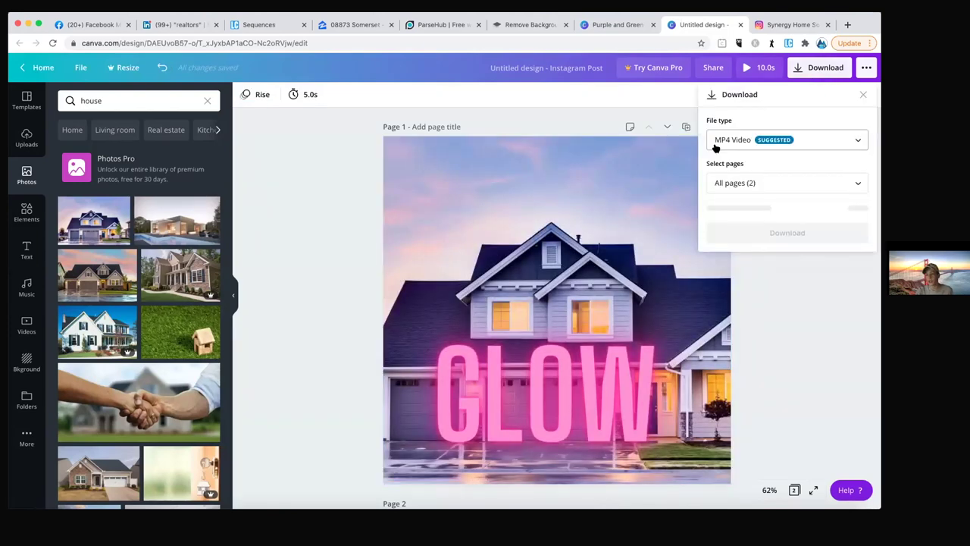
left_click(747, 143)
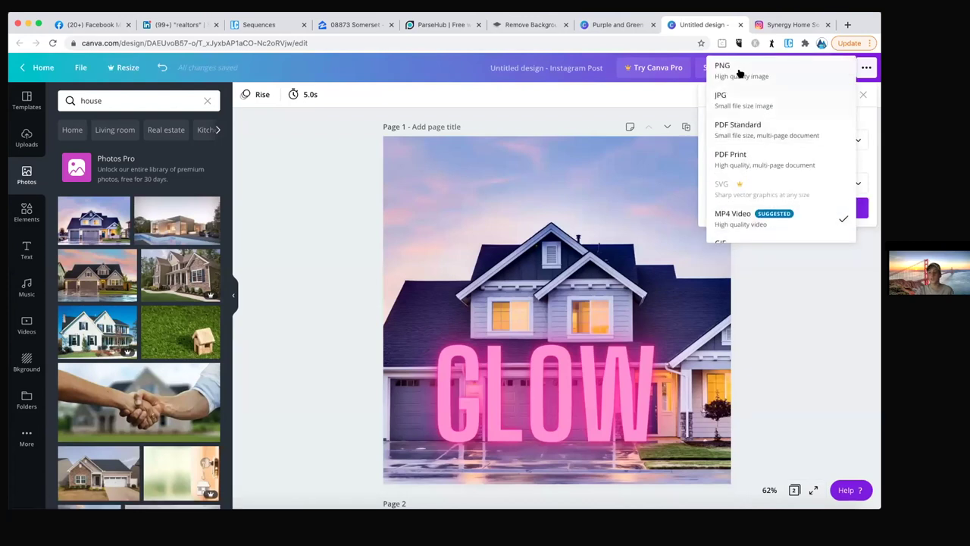
scroll(747, 134, "down", 1)
left_click(739, 178)
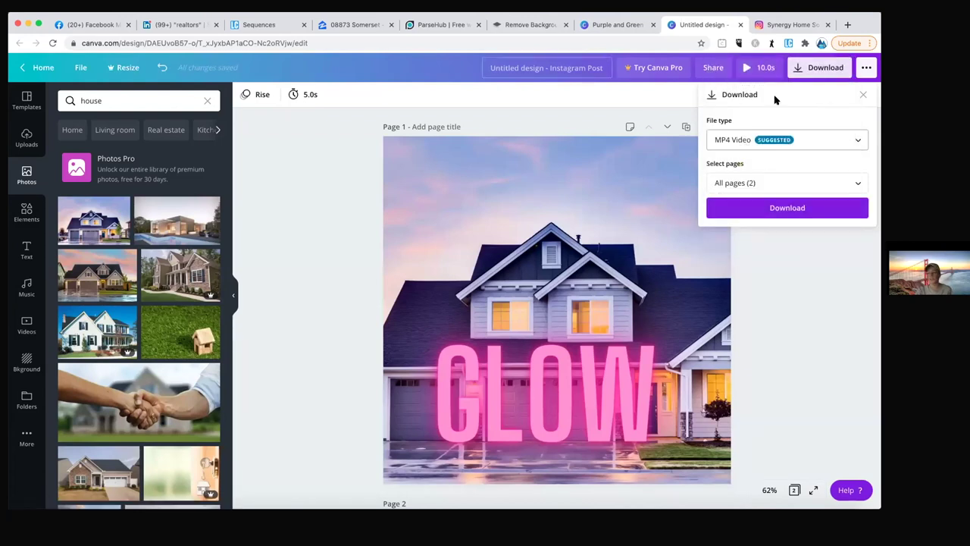
left_click(860, 94)
Step: Switch to the Purple and Green Bluebirds Quotes design and return from it to the Canva home page
left_click(602, 25)
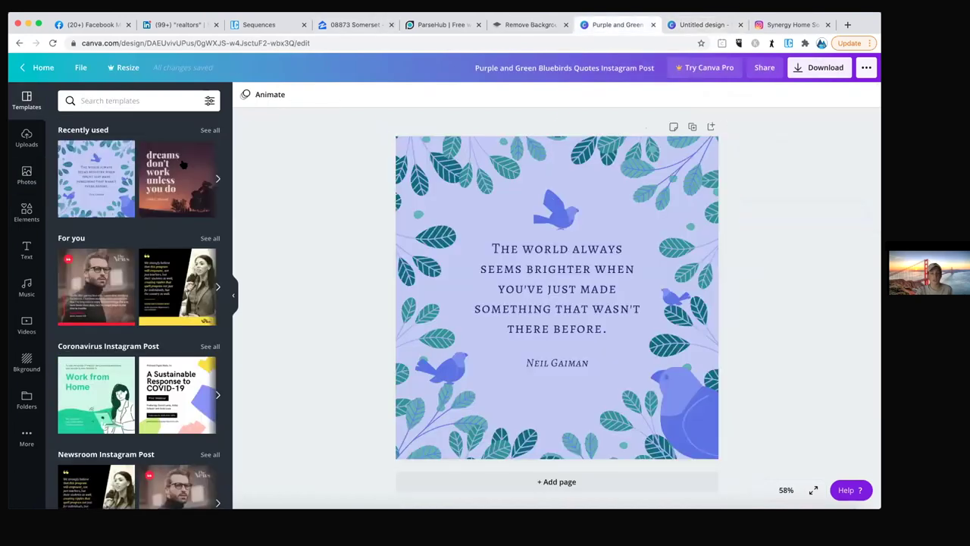
left_click(24, 68)
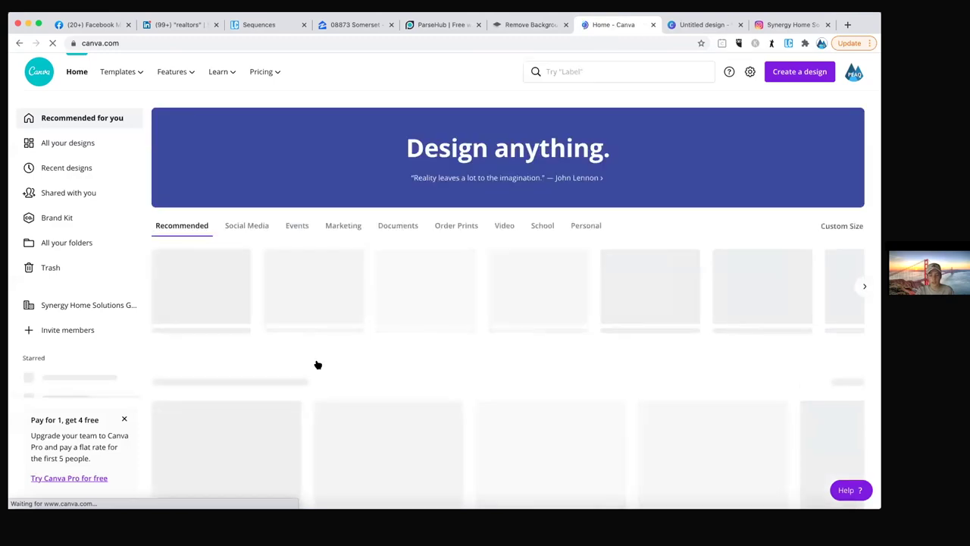
Step: Browse the recommended design types on the Canva home page, from Instagram Post through Video Message
scroll(315, 363, "down", 3)
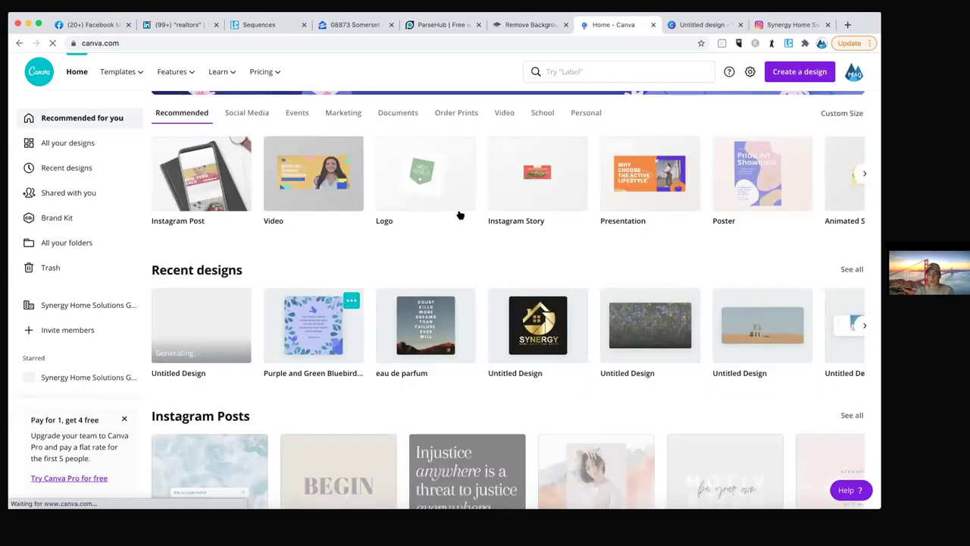
scroll(561, 174, "right", 2)
scroll(561, 175, "right", 6)
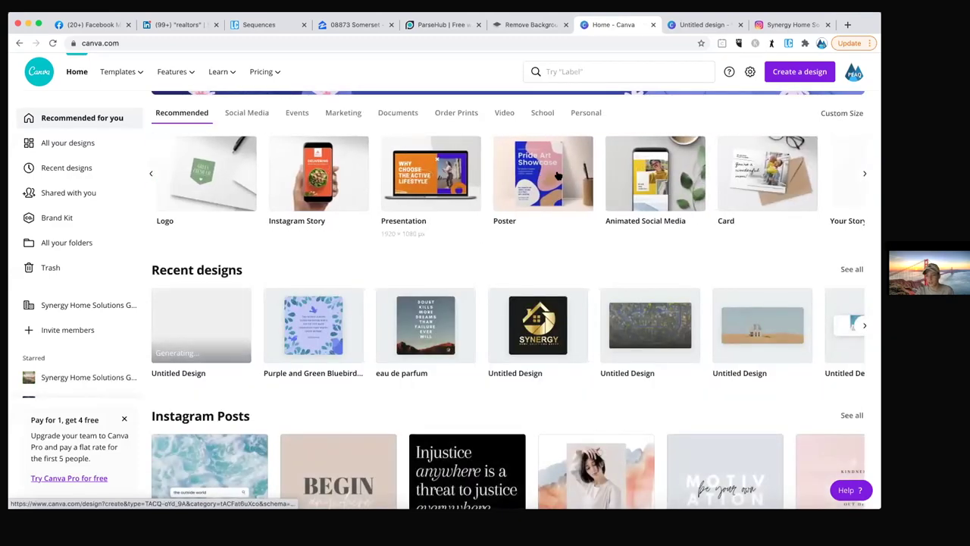
scroll(557, 175, "right", 6)
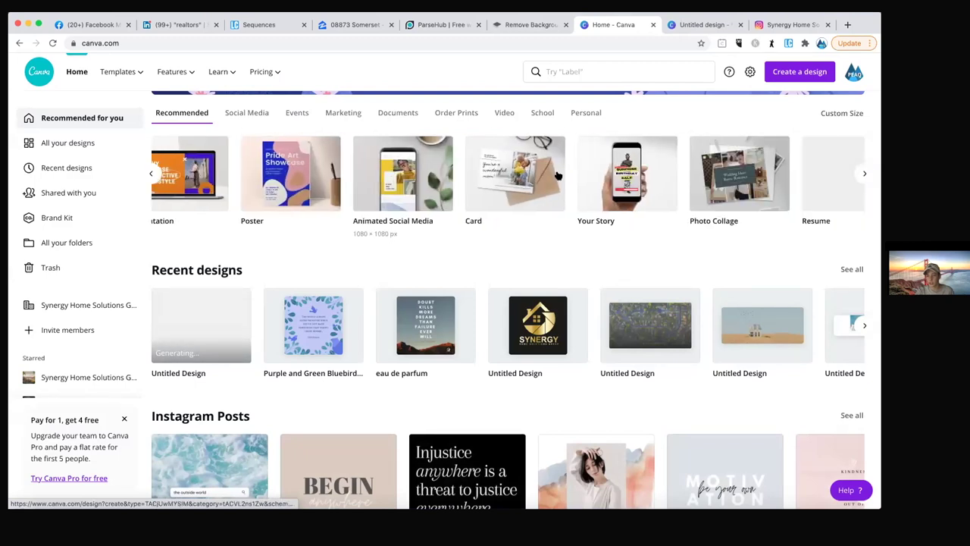
scroll(651, 178, "right", 3)
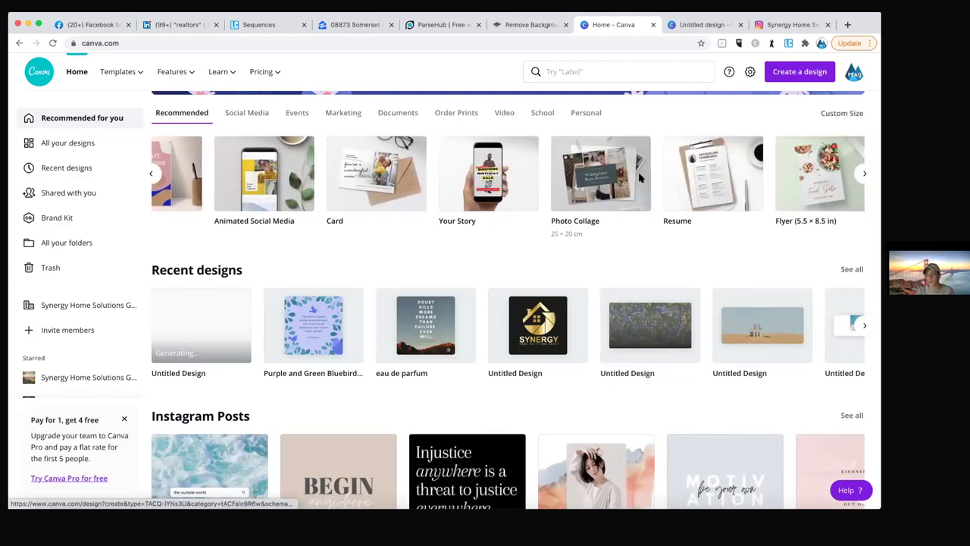
scroll(670, 170, "right", 12)
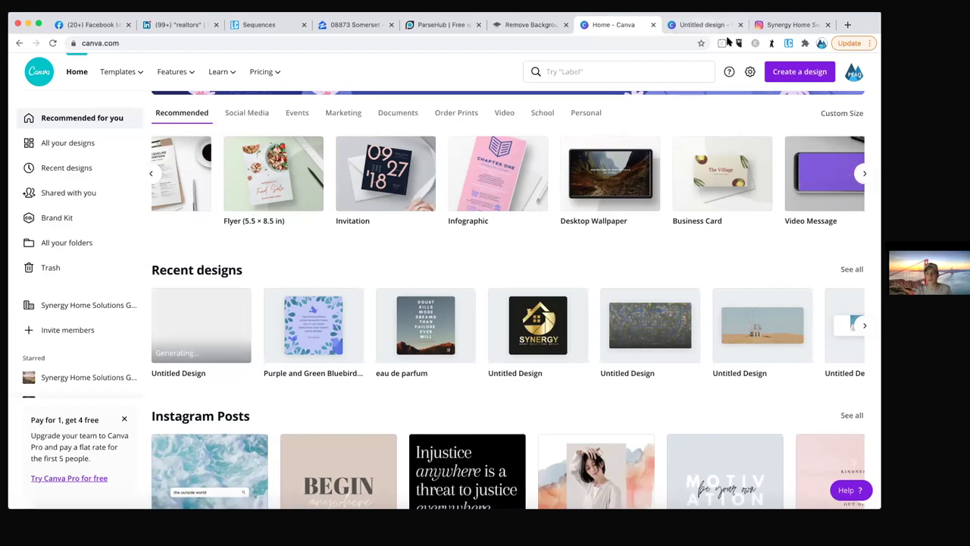
Step: Switch back to the untitled Instagram post design and examine its download file type options
key("ctrl+Tab")
left_click(826, 68)
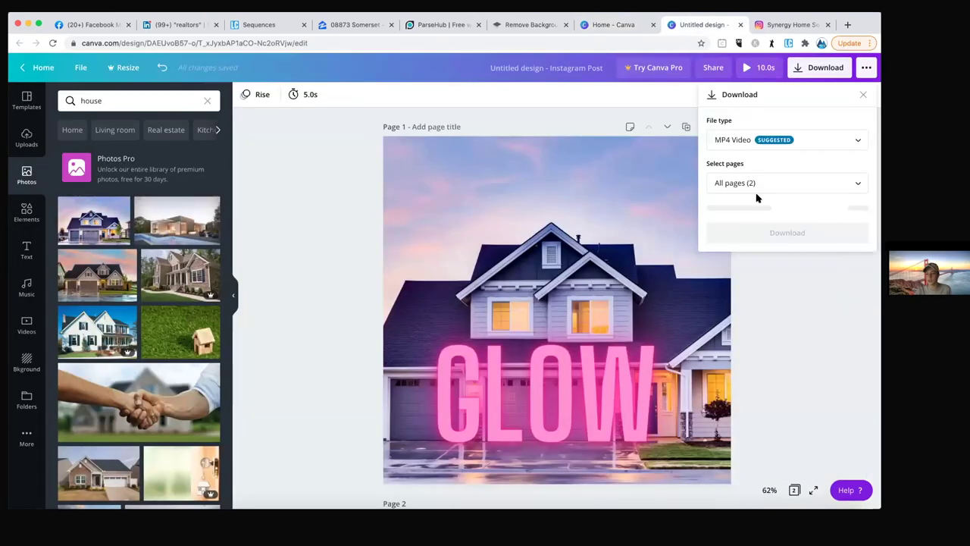
left_click(758, 140)
left_click(866, 67)
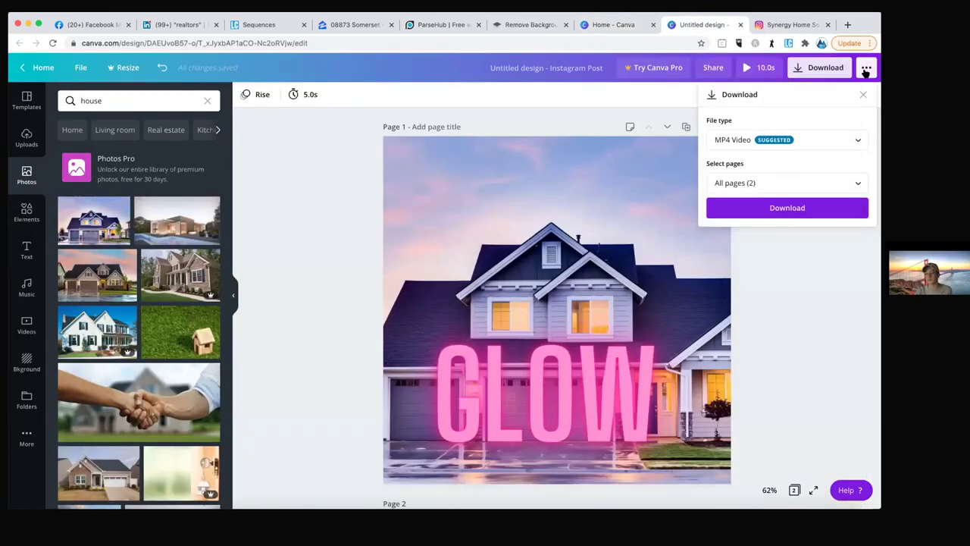
Step: Examine the design's sharing and print options, including the Print T-Shirts option, and close them
left_click(866, 68)
scroll(801, 189, "down", 3)
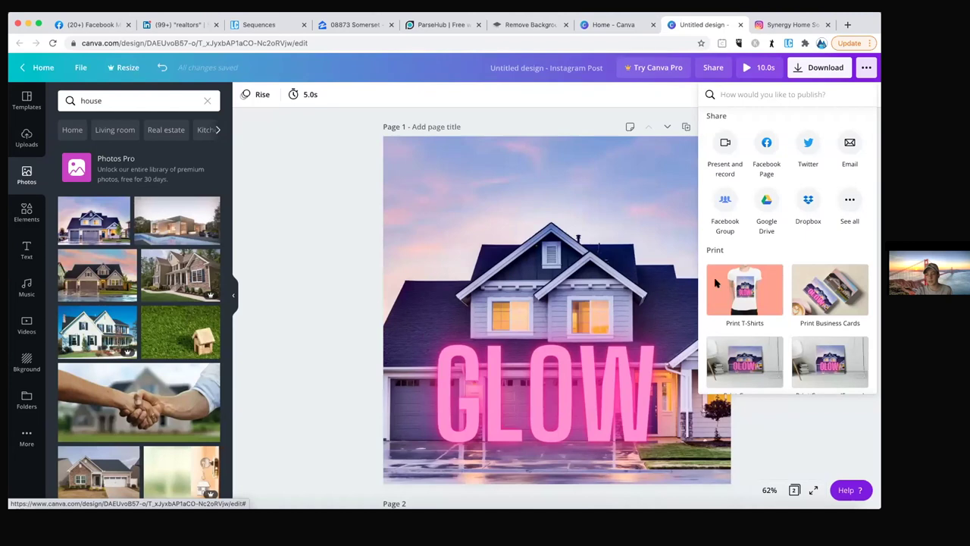
left_click(716, 283)
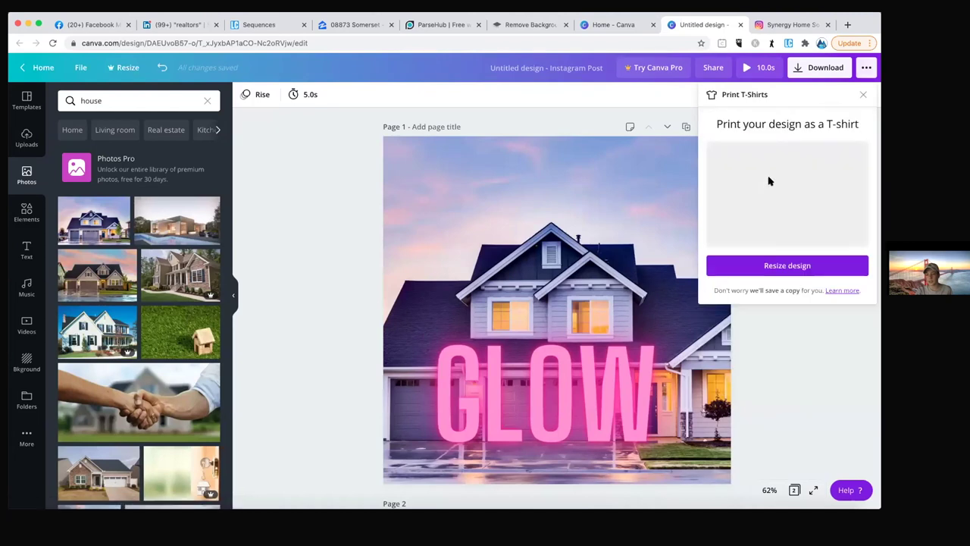
left_click(861, 95)
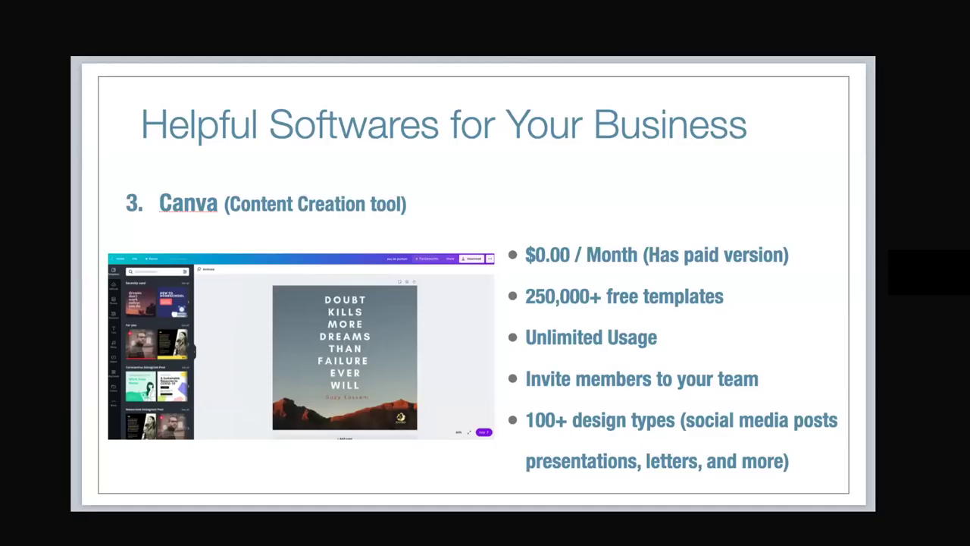
key("Right")
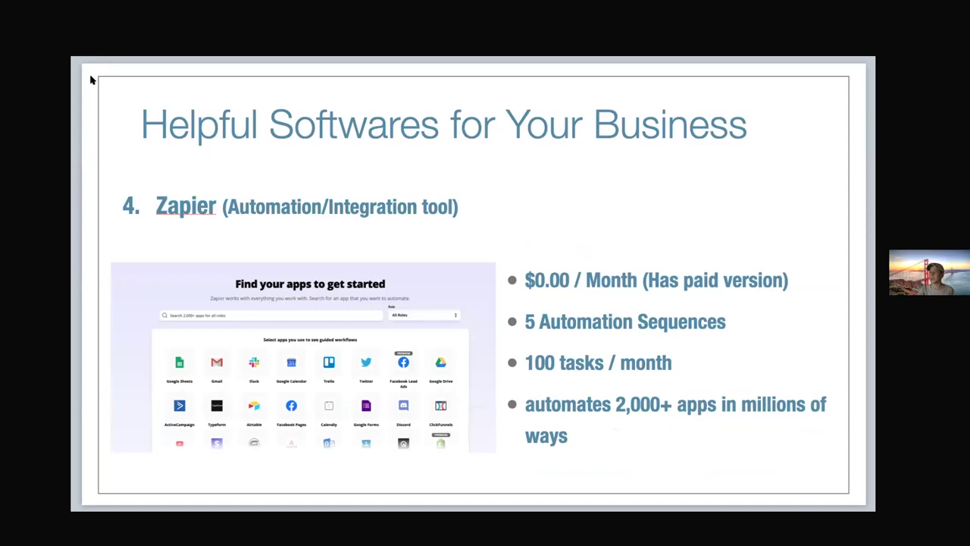